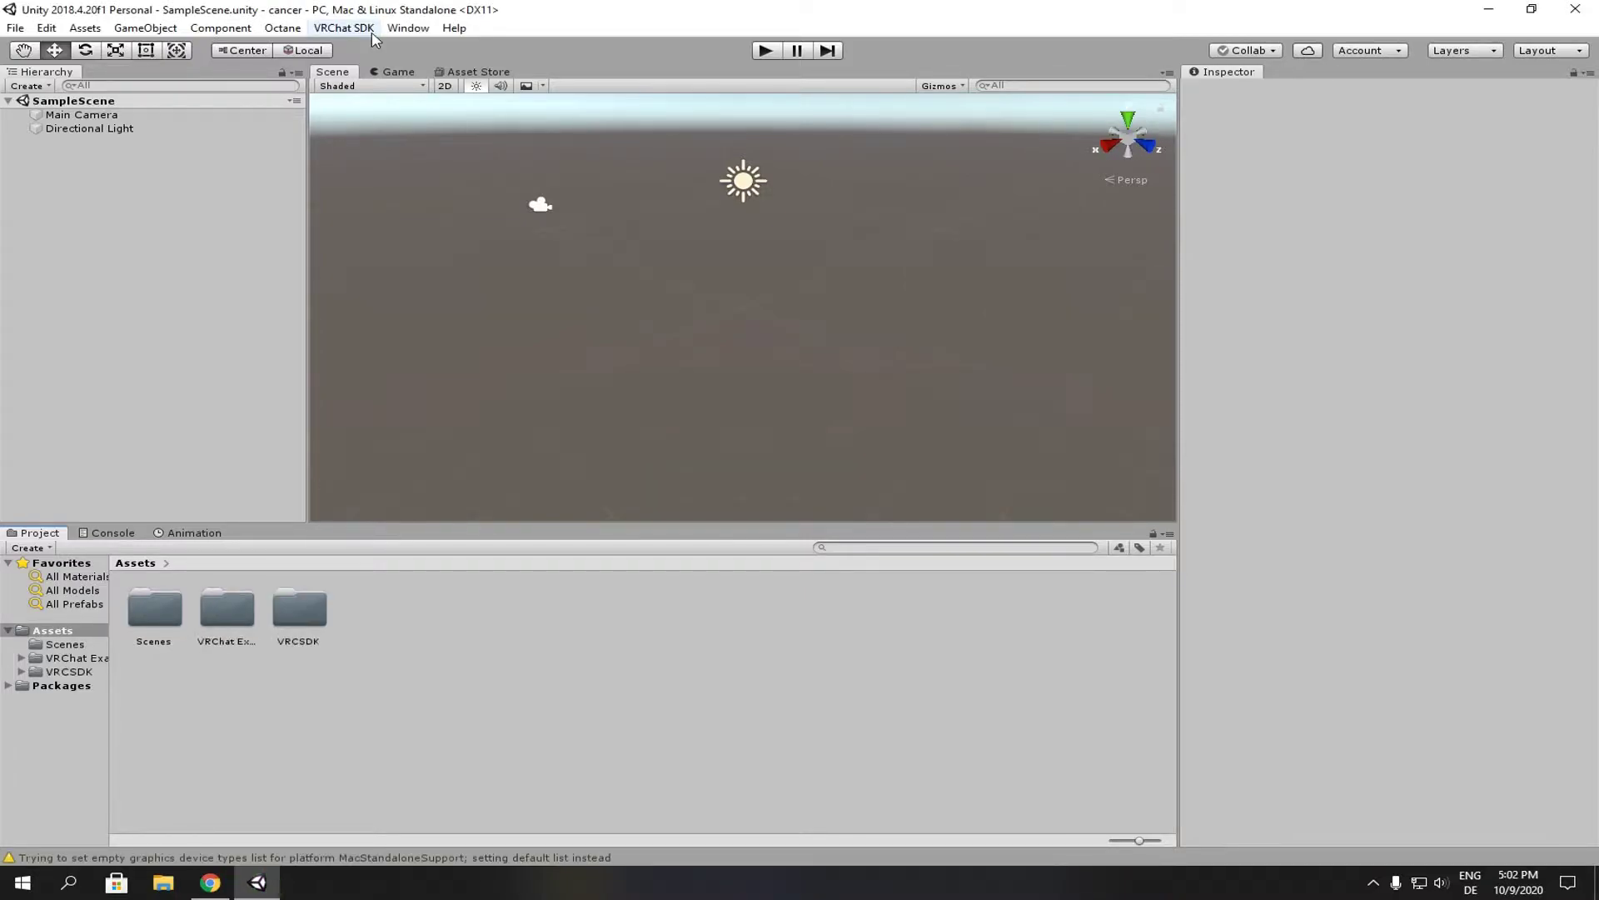
Look for the control panel under the VRChat SDK menu once the import completes
{"action": "left_click", "coordinate": [371, 29]}
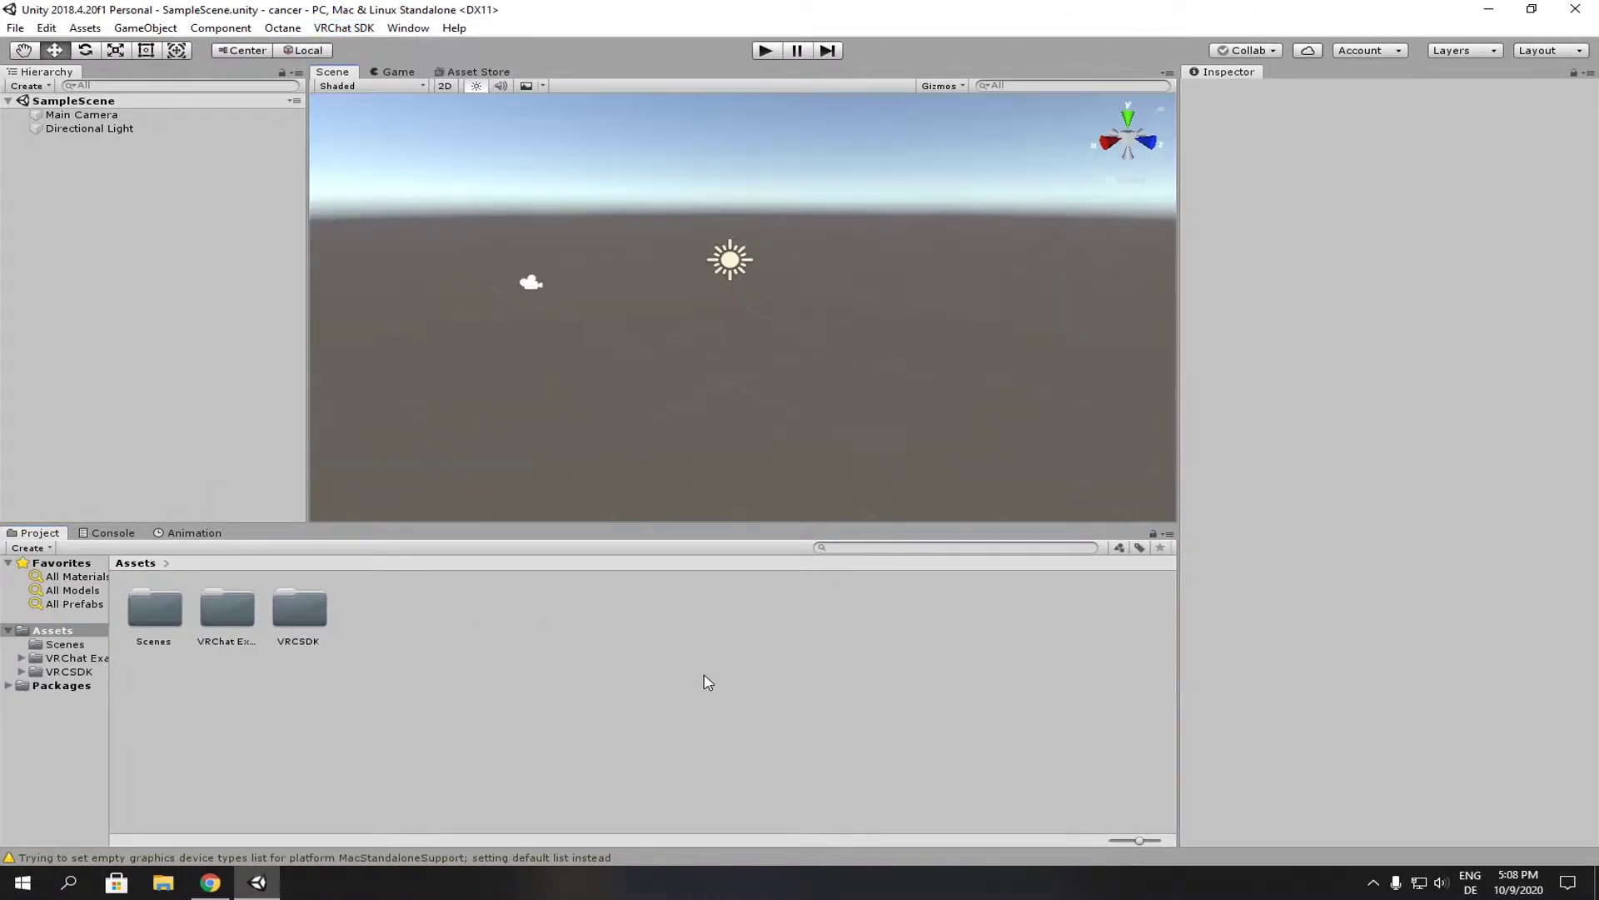
Close Unity and relaunch Unity 2018.4 from the desktop shortcut to reopen the project
{"action": "left_click", "coordinate": [1575, 9]}
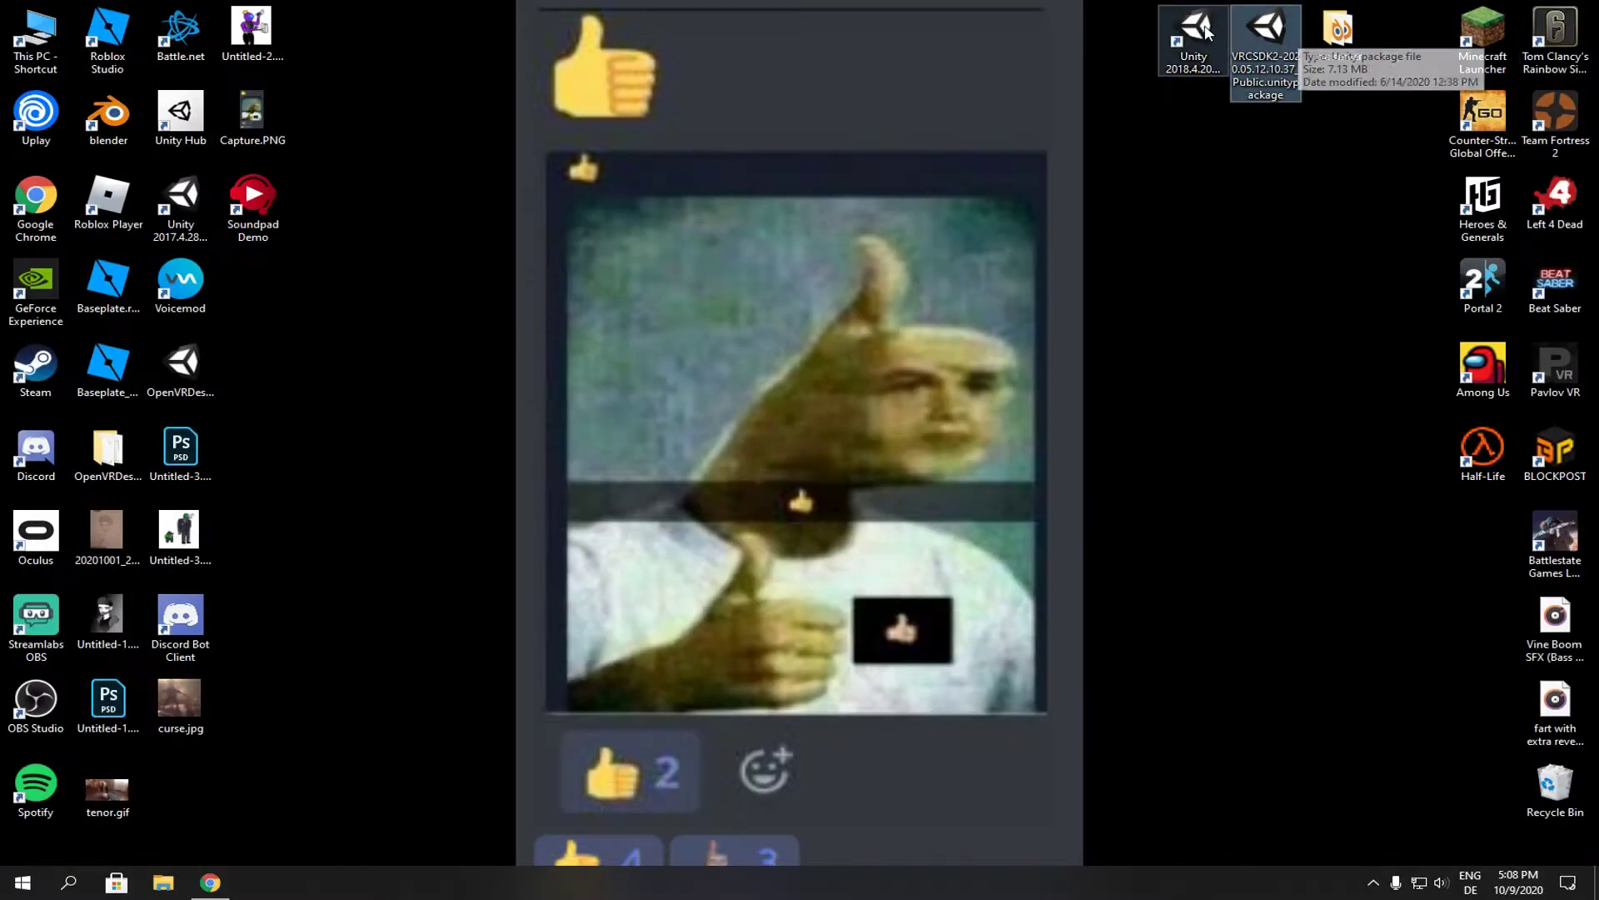
{"action": "double_click", "coordinate": [1194, 44]}
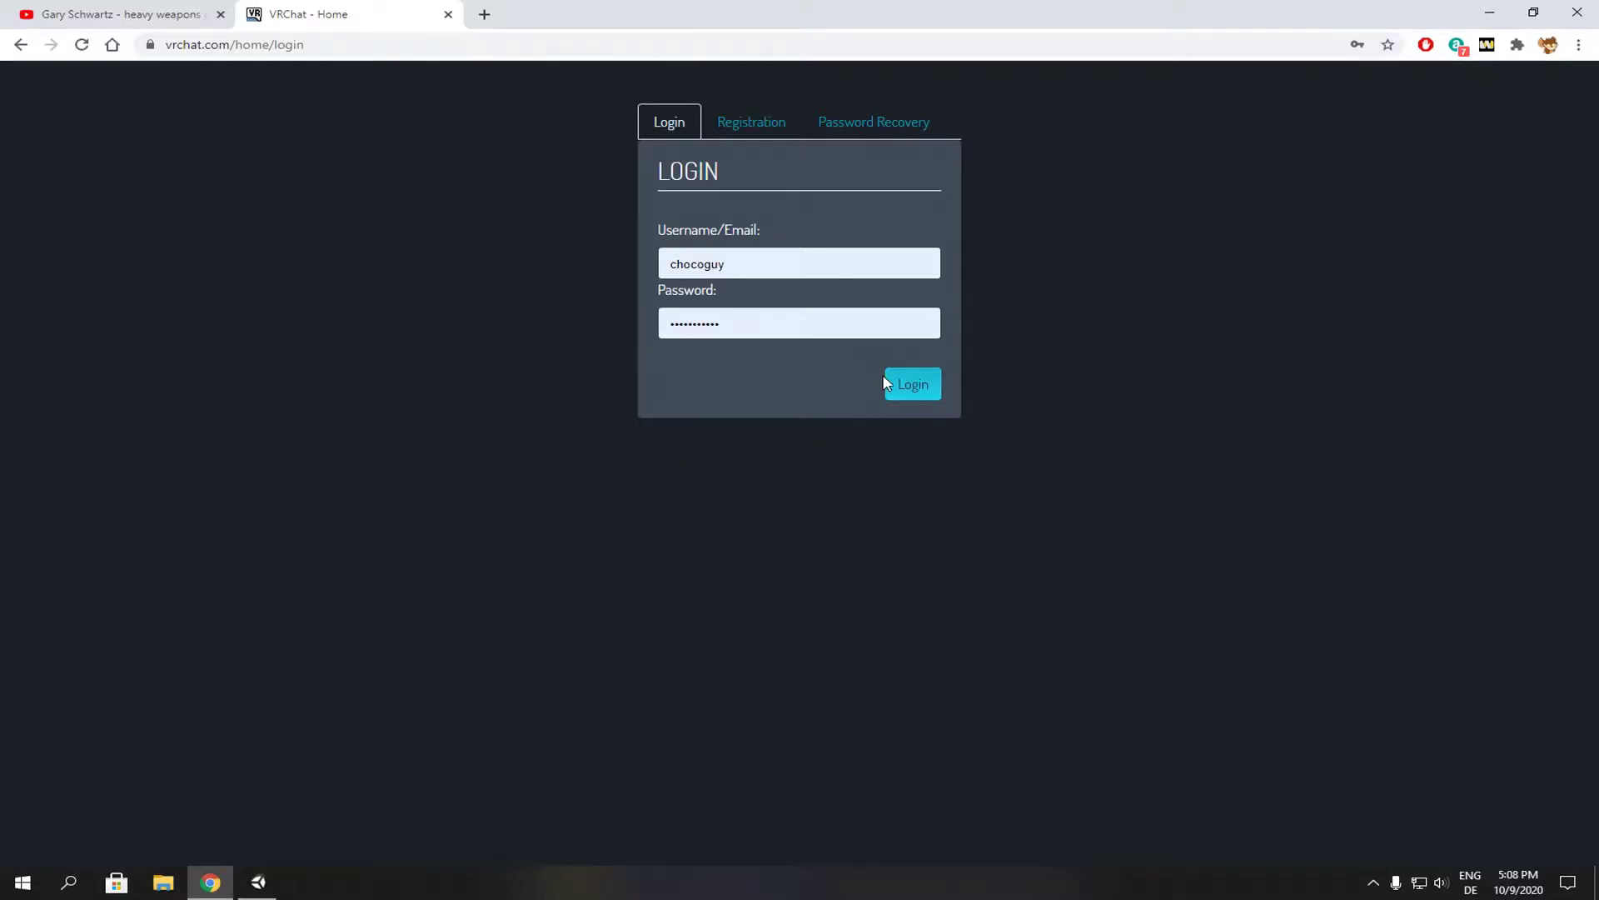
Sign in to vrchat.com and follow Download → Download Unity to the supported Unity version docs
{"action": "left_click", "coordinate": [912, 385]}
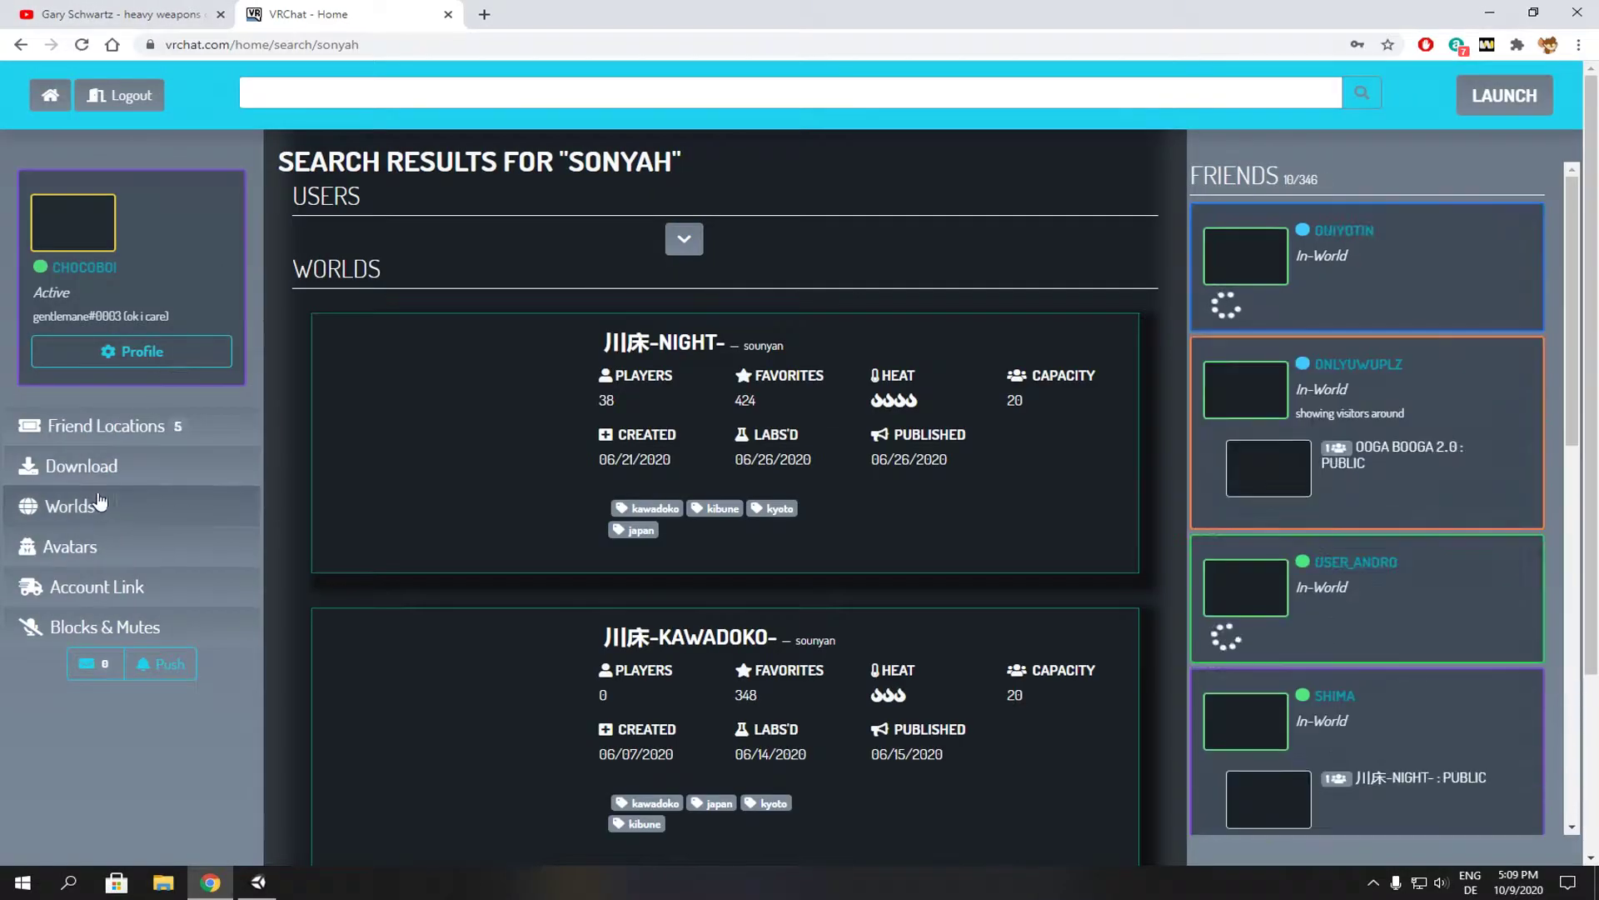
{"action": "left_click", "coordinate": [119, 467]}
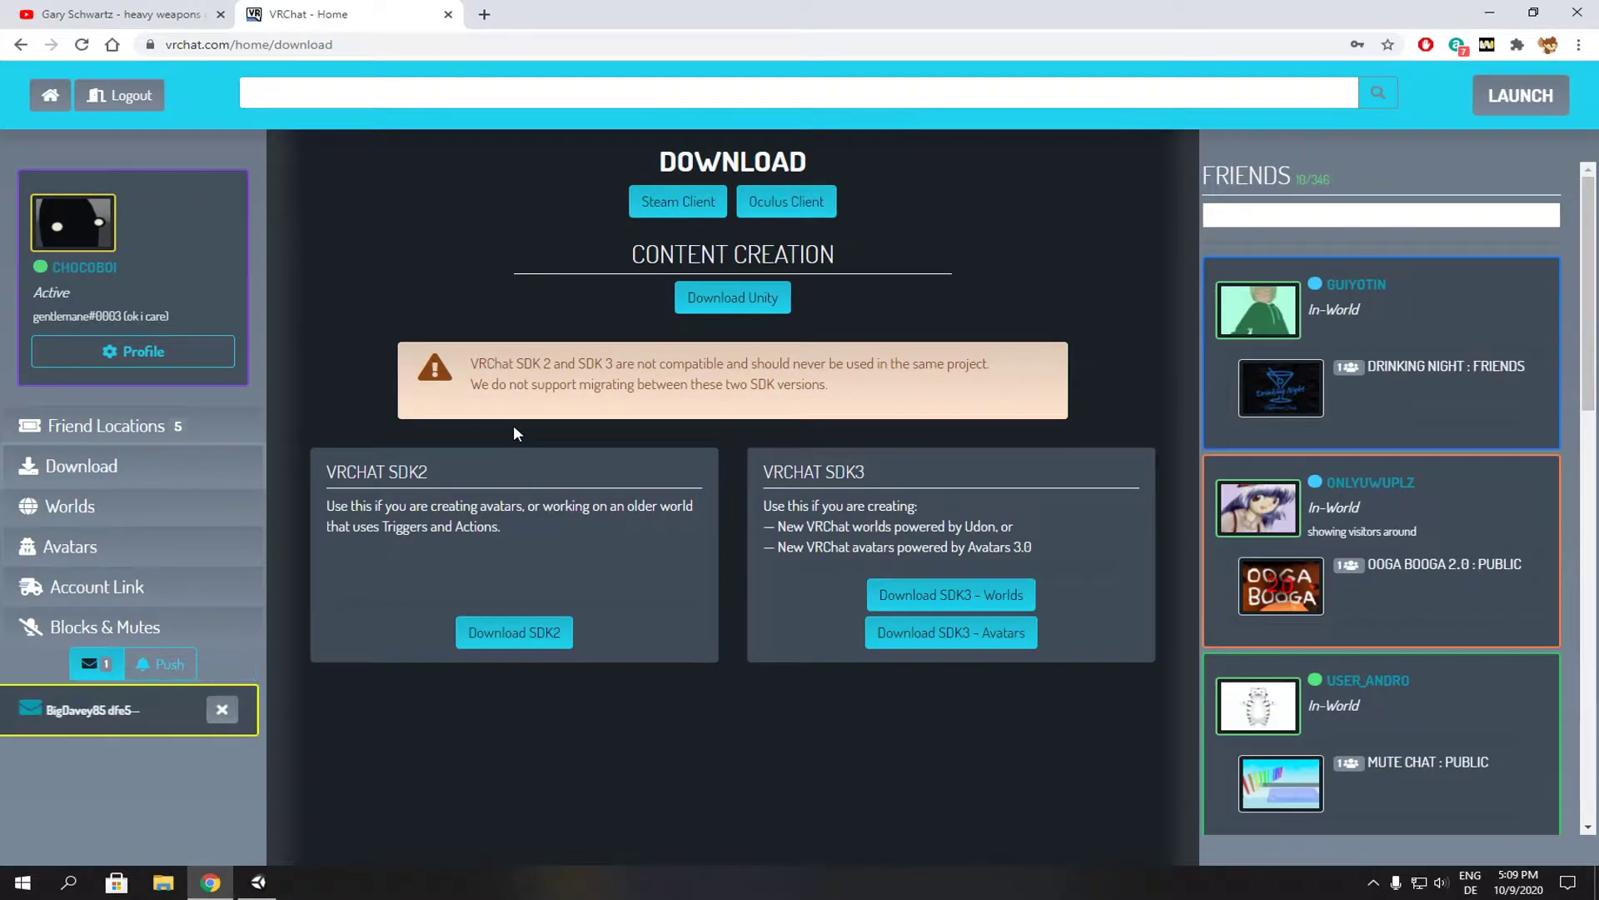
{"action": "left_click", "coordinate": [732, 297]}
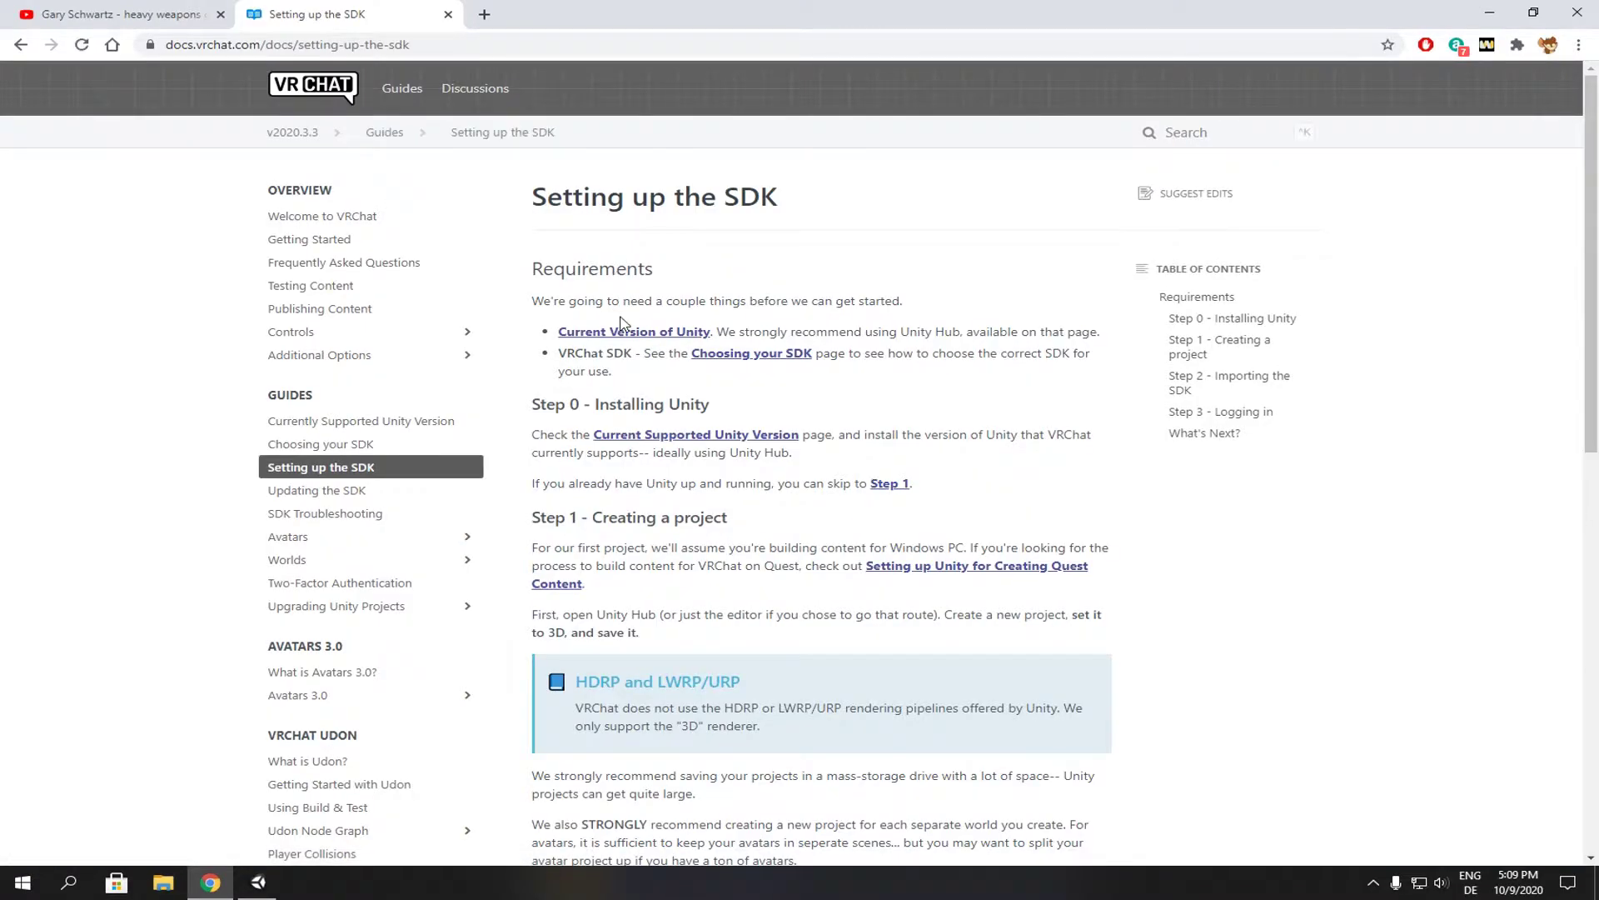
{"action": "left_click", "coordinate": [629, 333]}
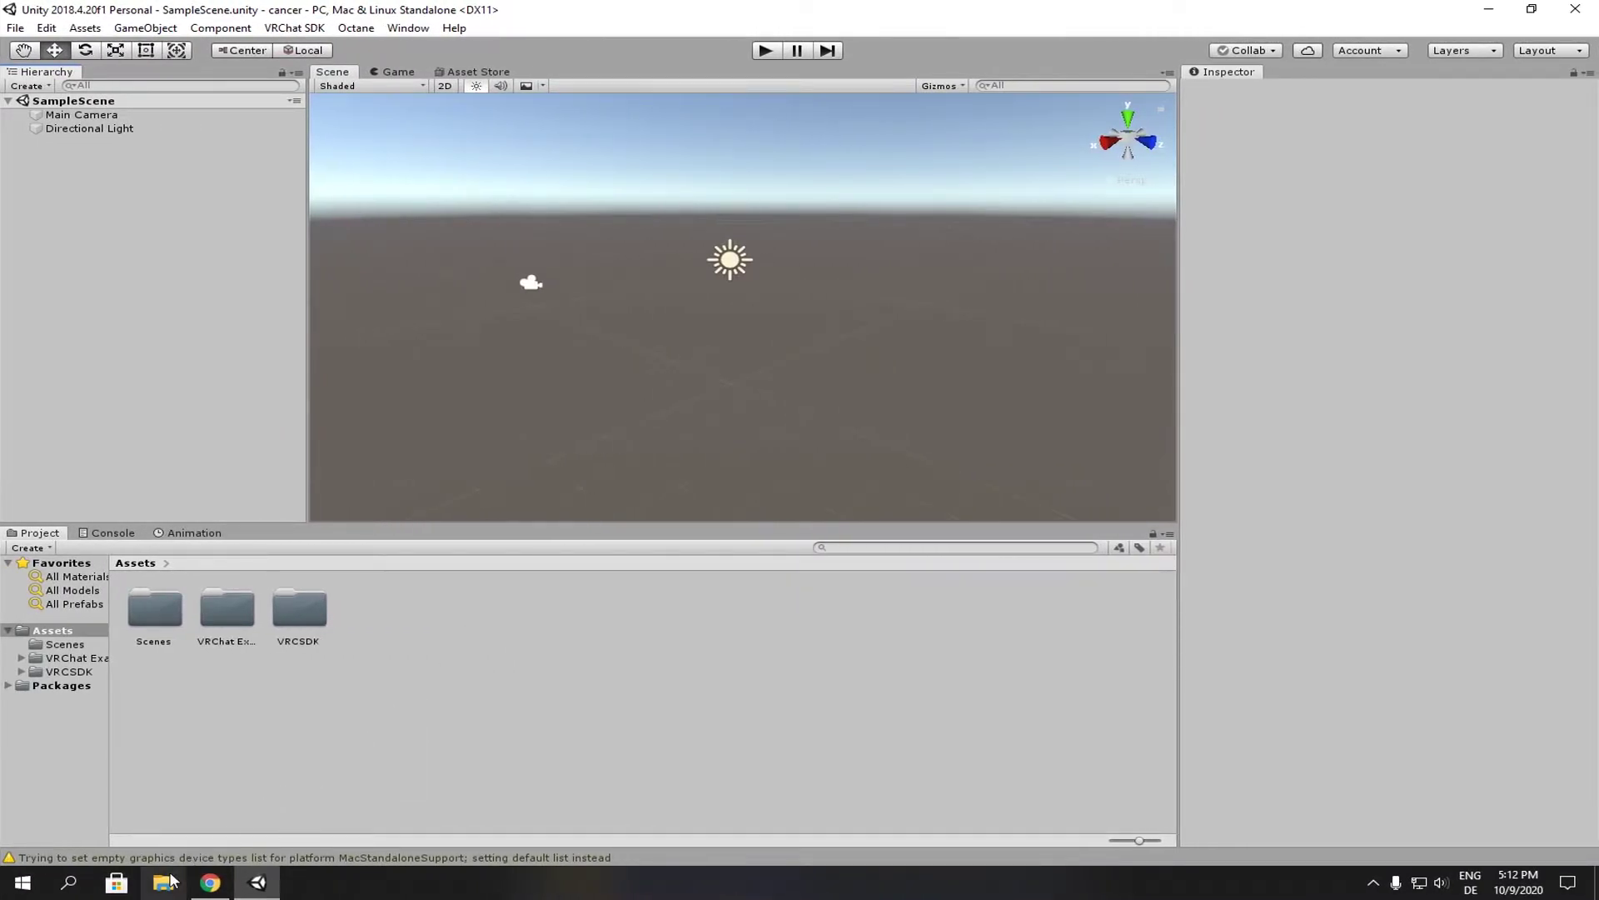
{"action": "left_click", "coordinate": [163, 883]}
{"action": "left_click", "coordinate": [488, 630]}
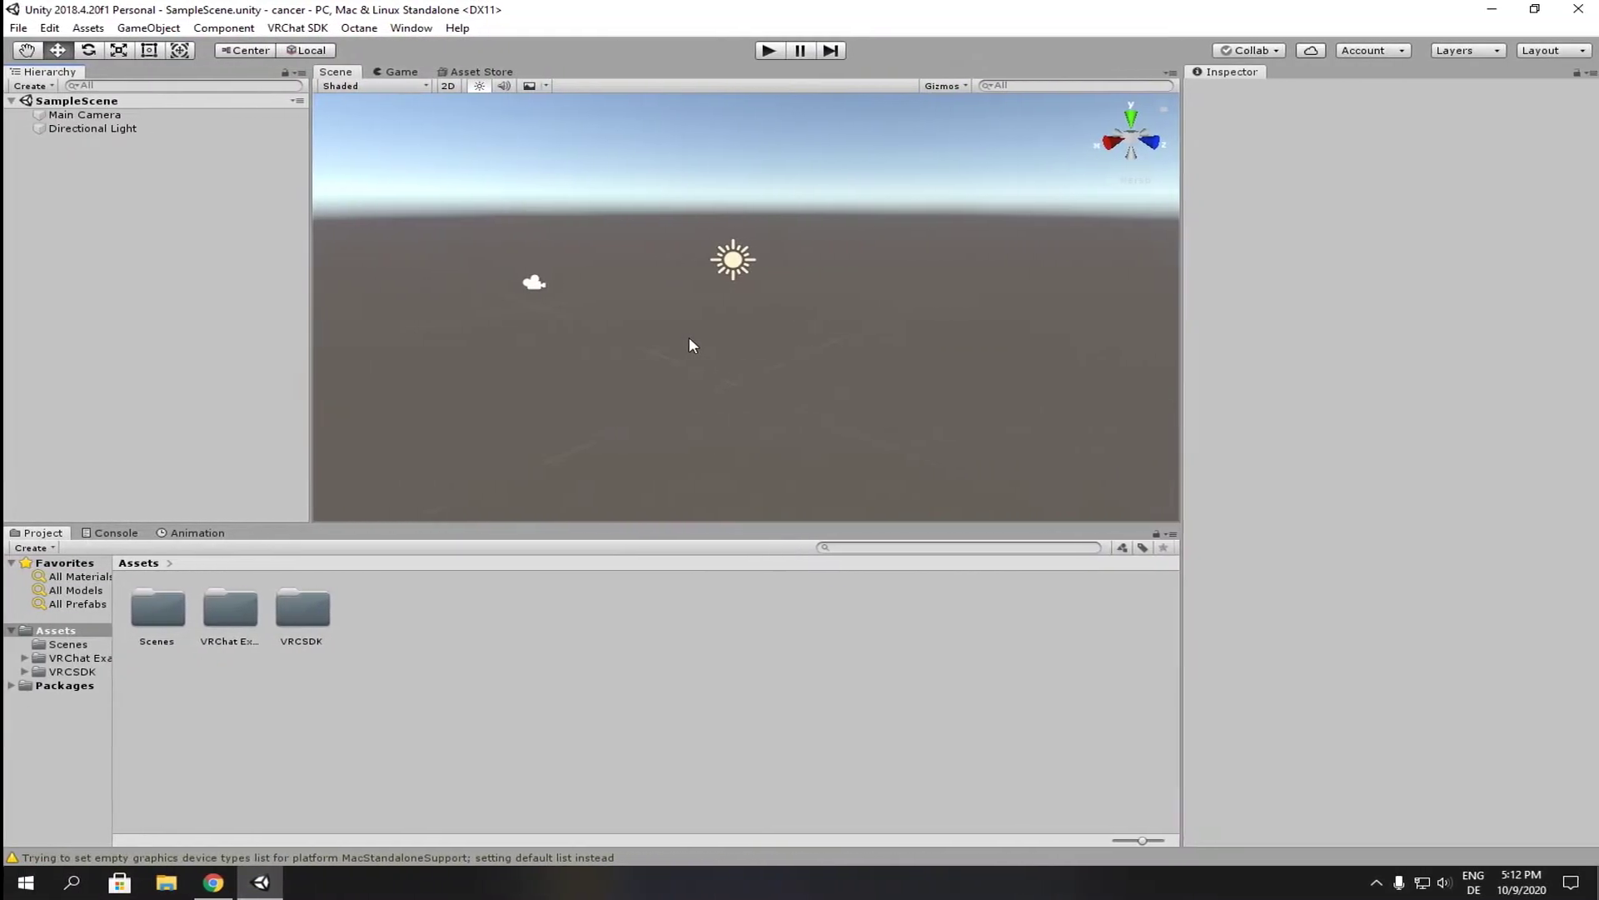
{"action": "left_click", "coordinate": [102, 533]}
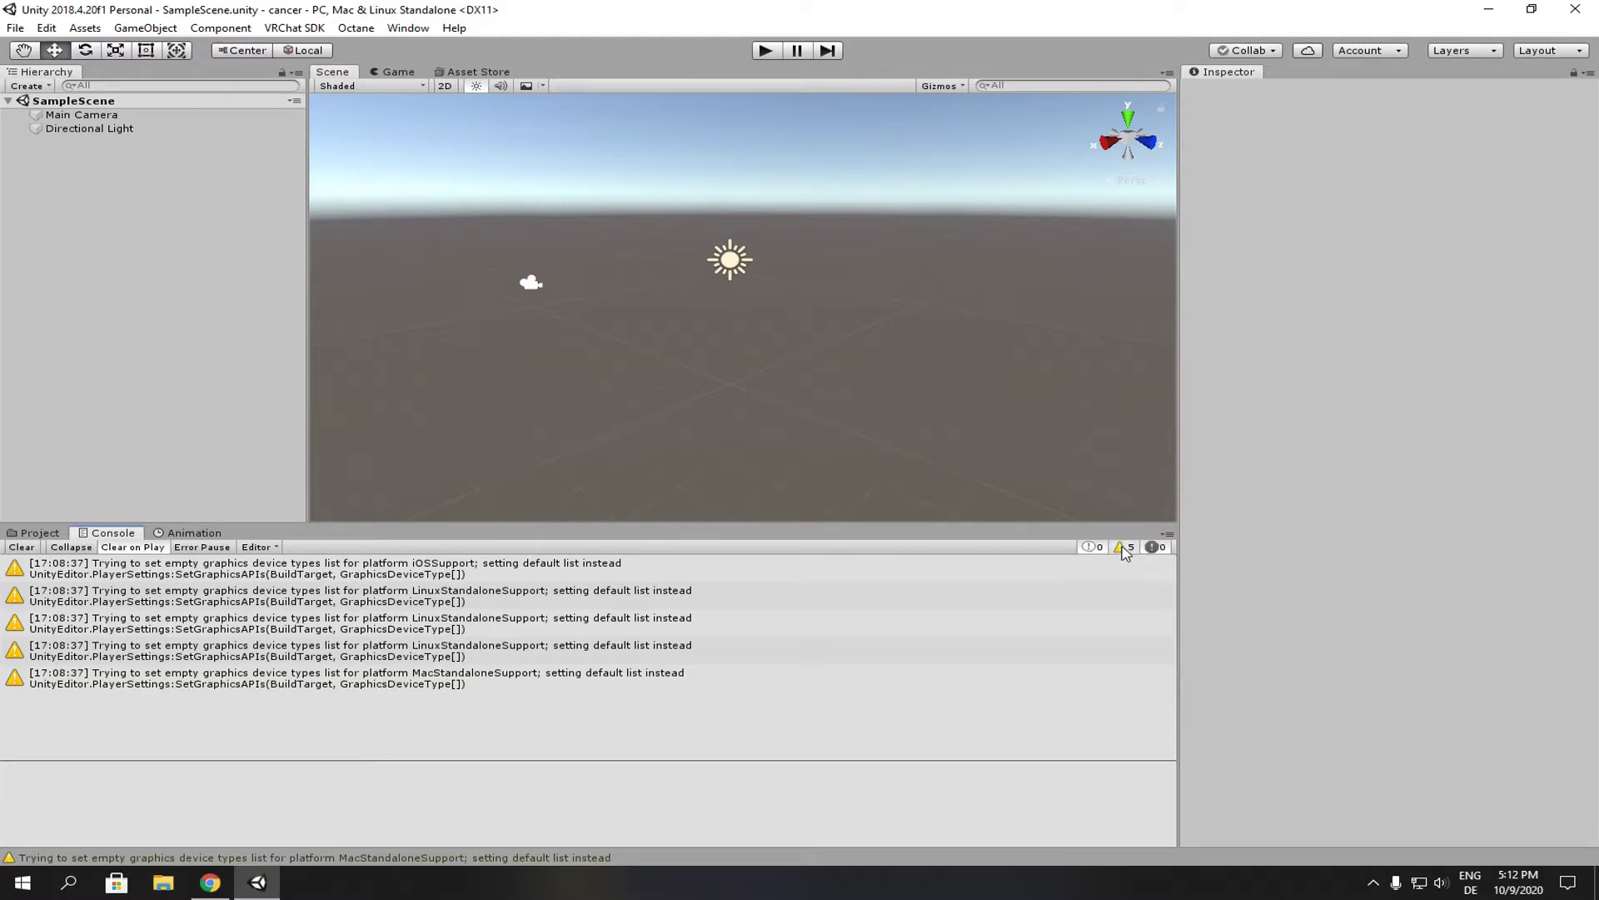
Hide the graphics-API warning messages in the Unity console
{"action": "left_click", "coordinate": [1122, 548]}
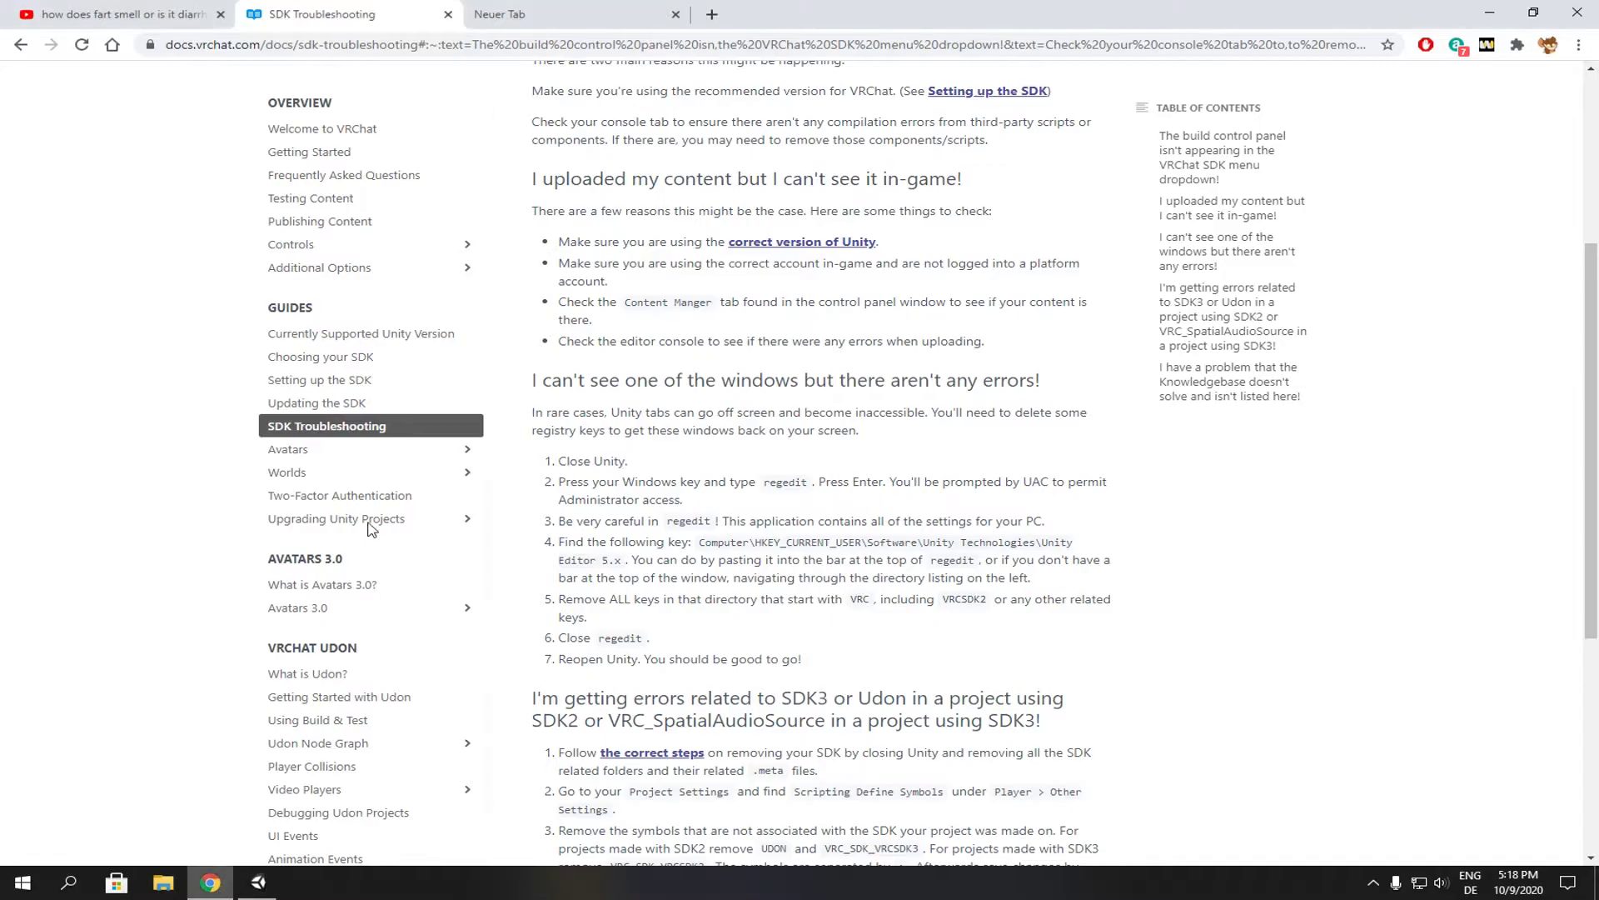
Close the SDK Troubleshooting tab, quit Unity, and bring up Windows search
{"action": "left_click", "coordinate": [537, 14]}
{"action": "left_click", "coordinate": [448, 14]}
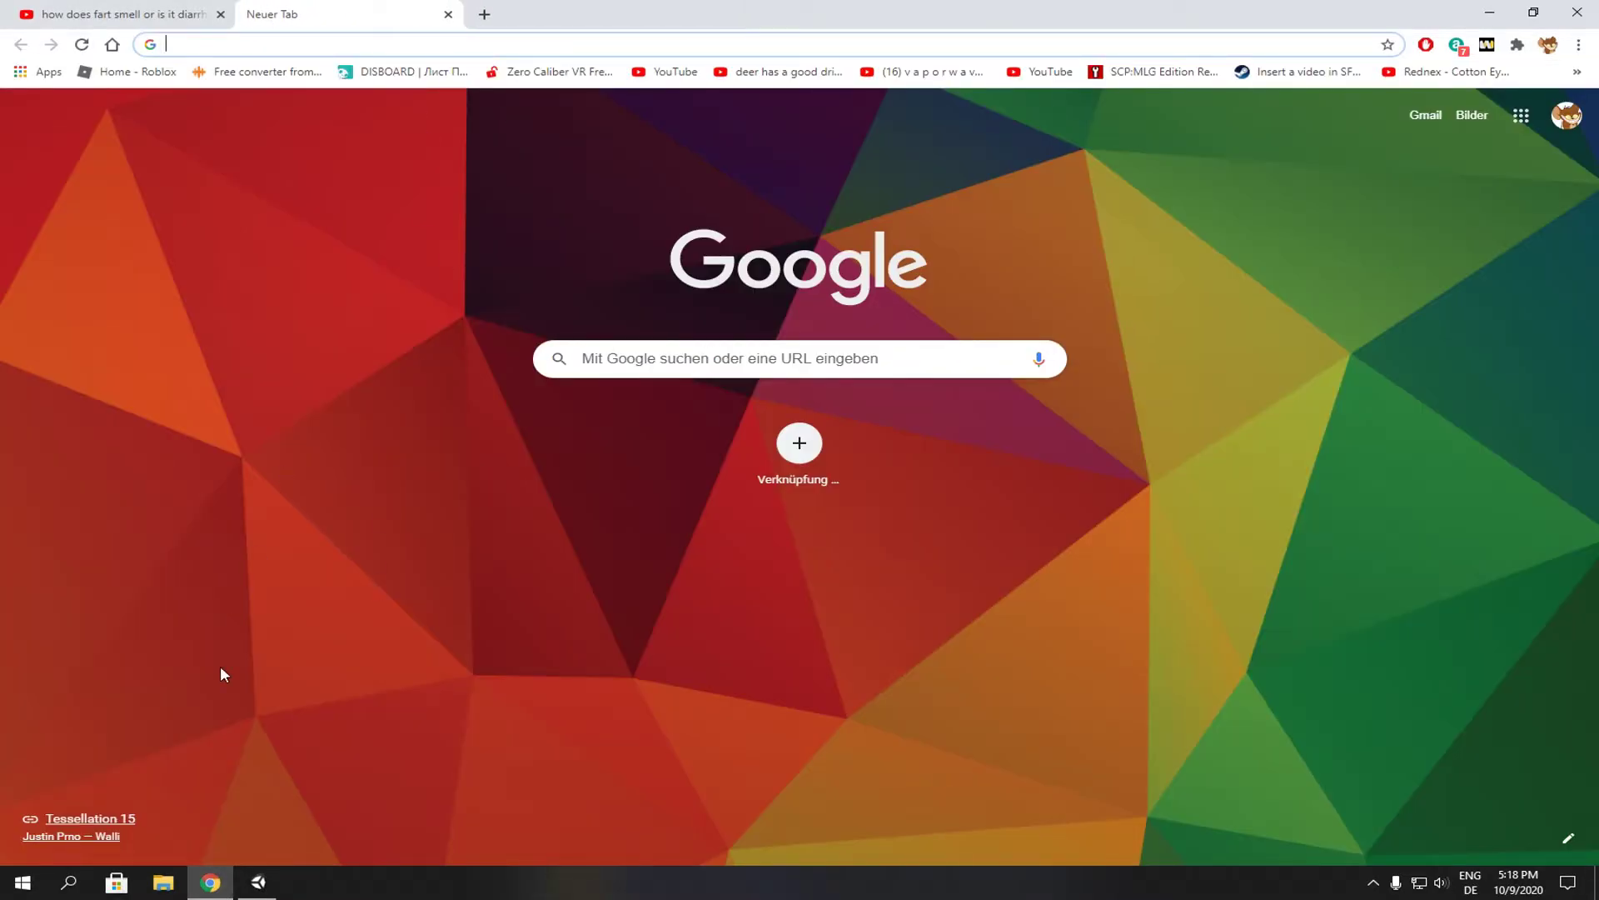
{"action": "left_click", "coordinate": [260, 884]}
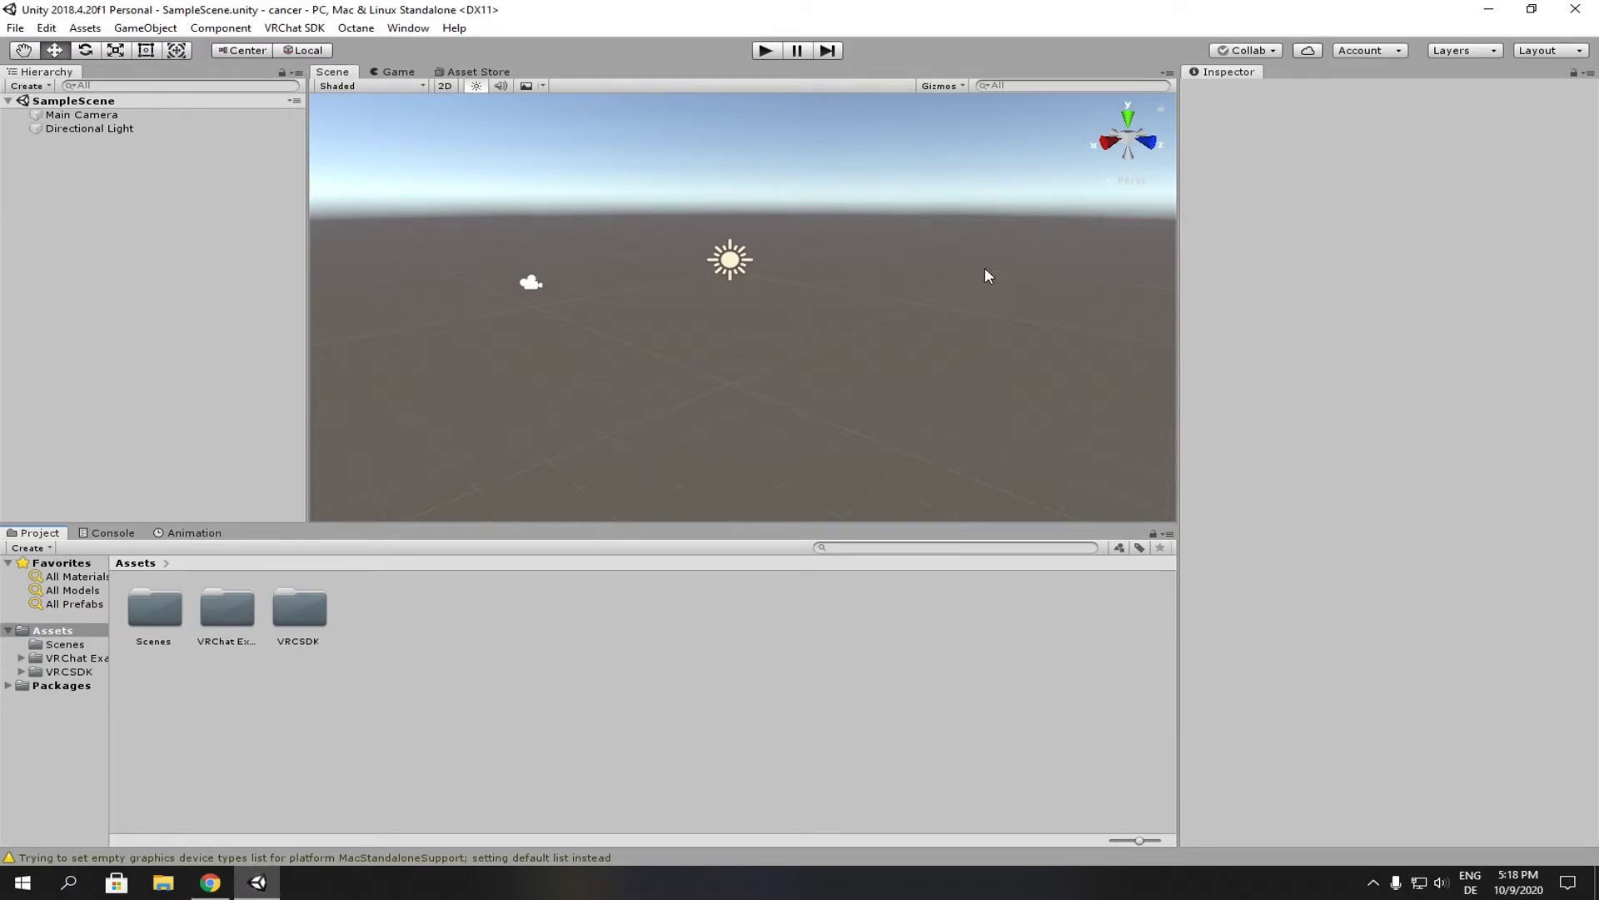
{"action": "left_click", "coordinate": [1578, 11]}
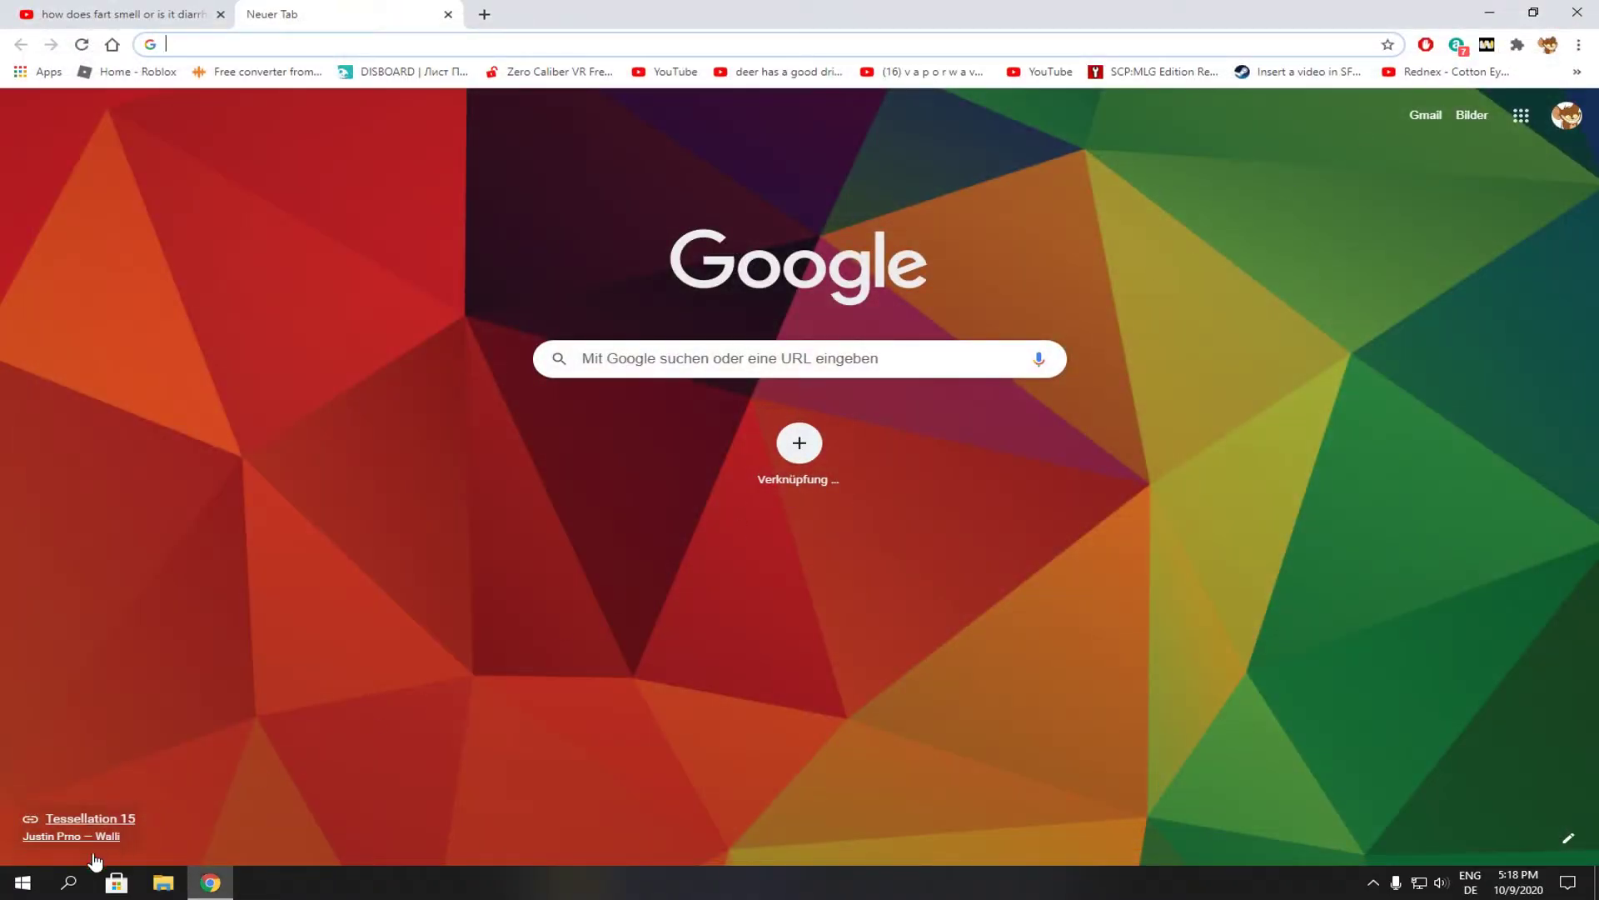
{"action": "left_click", "coordinate": [69, 881]}
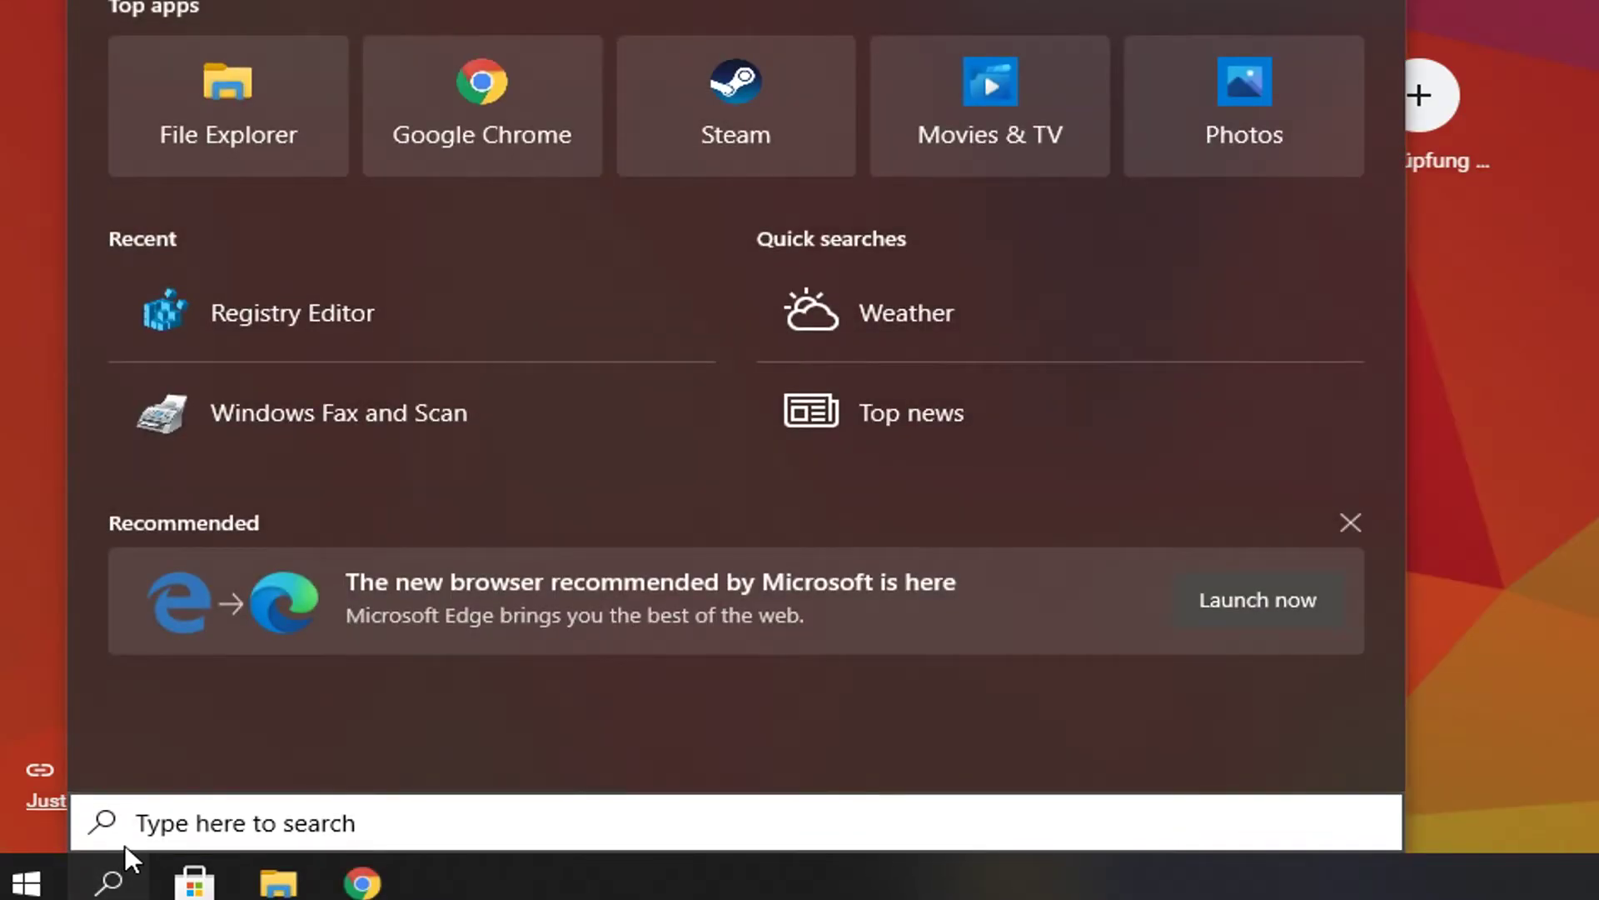
{"action": "type", "text": "regedit"}
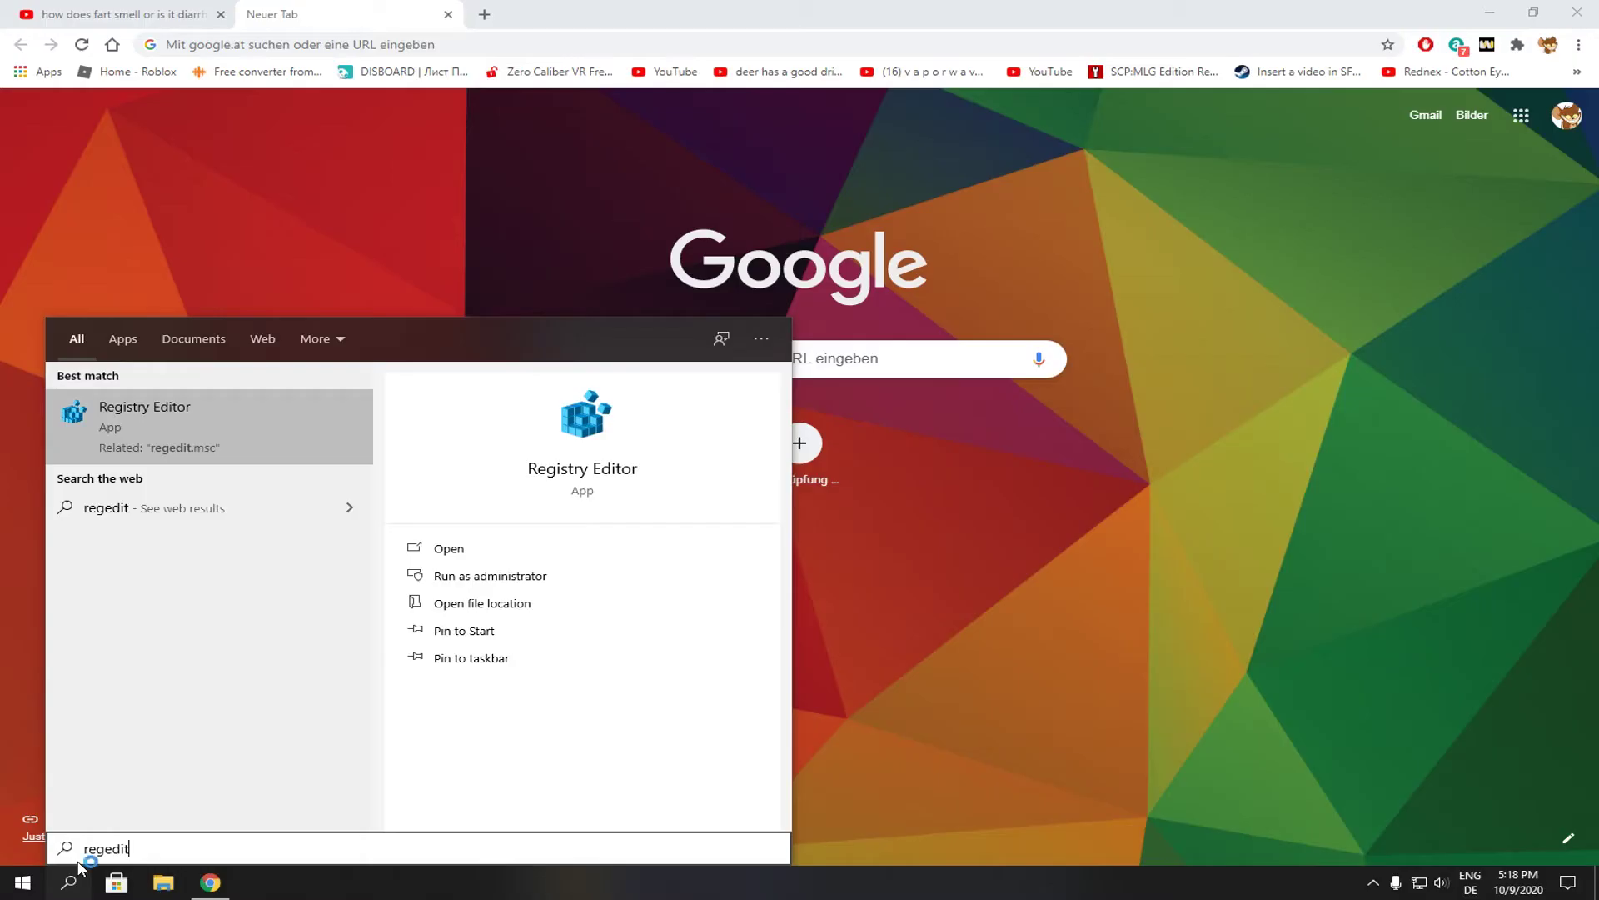
Launch Registry Editor from the regedit search result
{"action": "key", "text": "Return"}
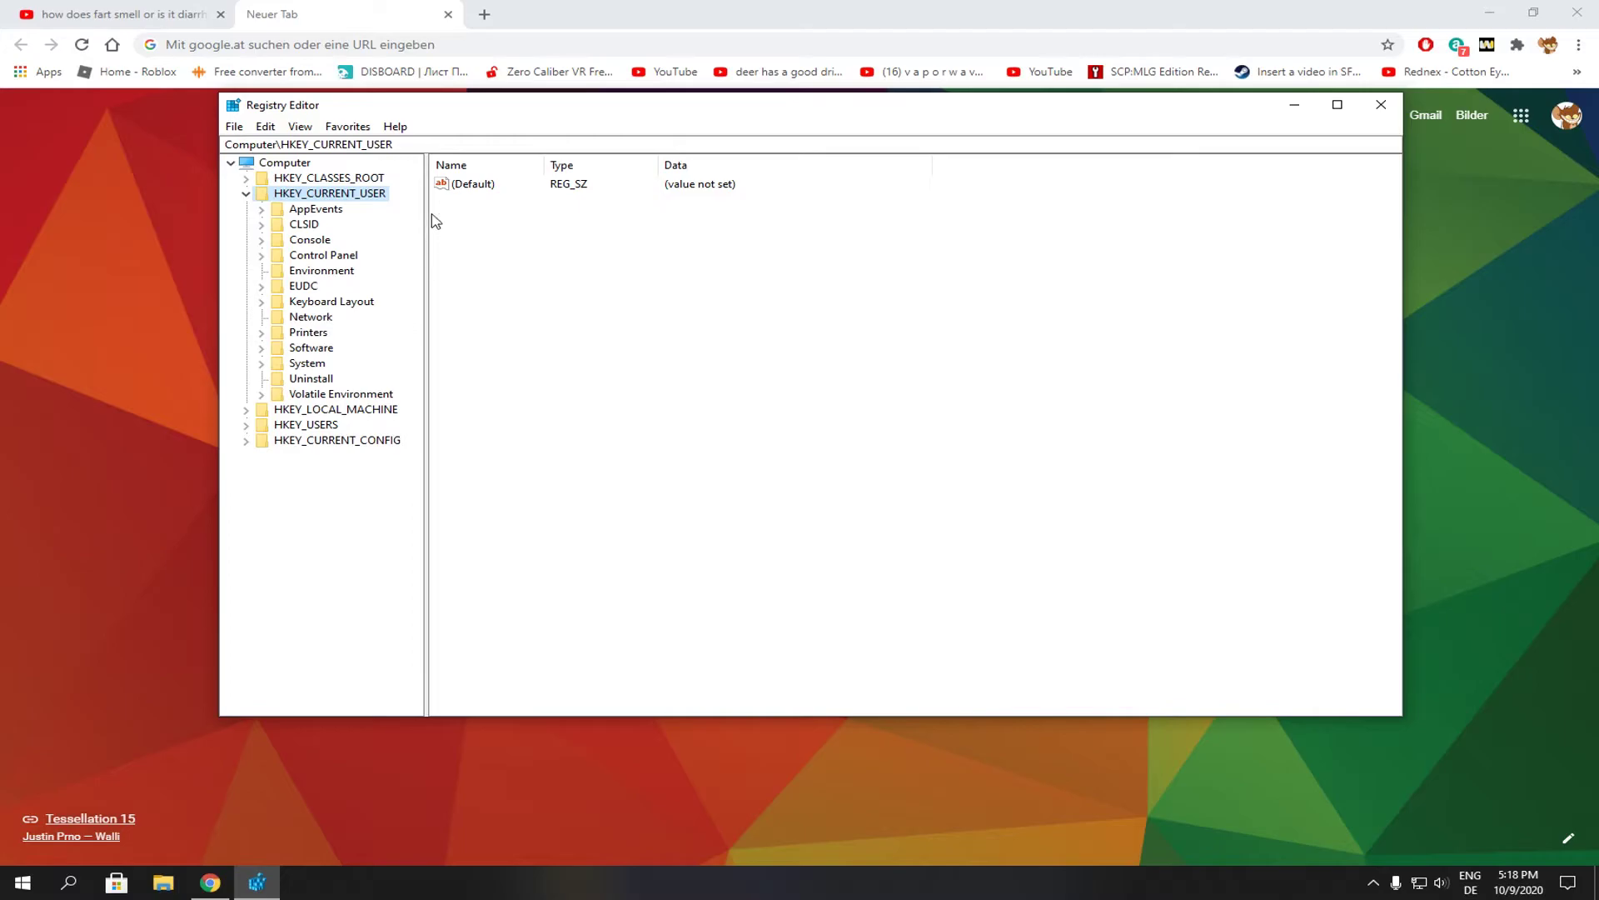
Navigate to HKEY_CURRENT_USER\Software\Unity Technologies\Unity Editor 5.x via the address bar
{"action": "left_click_drag", "start_coordinate": [395, 145], "coordinate": [254, 145]}
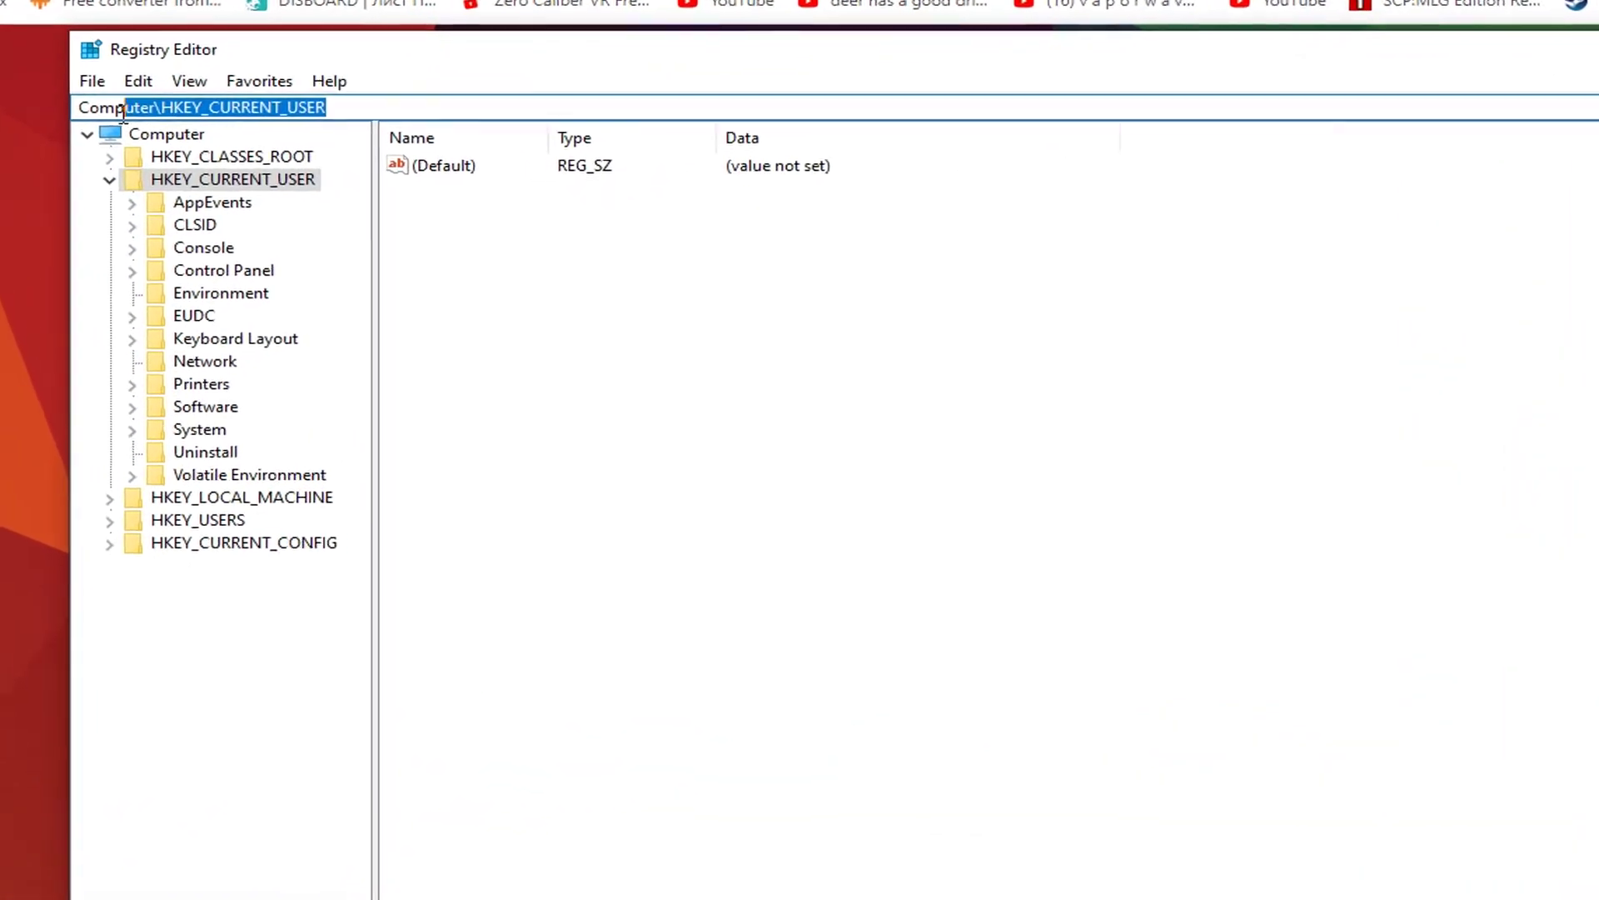
{"action": "left_click_drag", "start_coordinate": [122, 110], "coordinate": [77, 109]}
{"action": "type", "text": "Computer\\HKEY_CURRENT_USER\\Software\\Unity Technologies\\Unity Editor 5.x"}
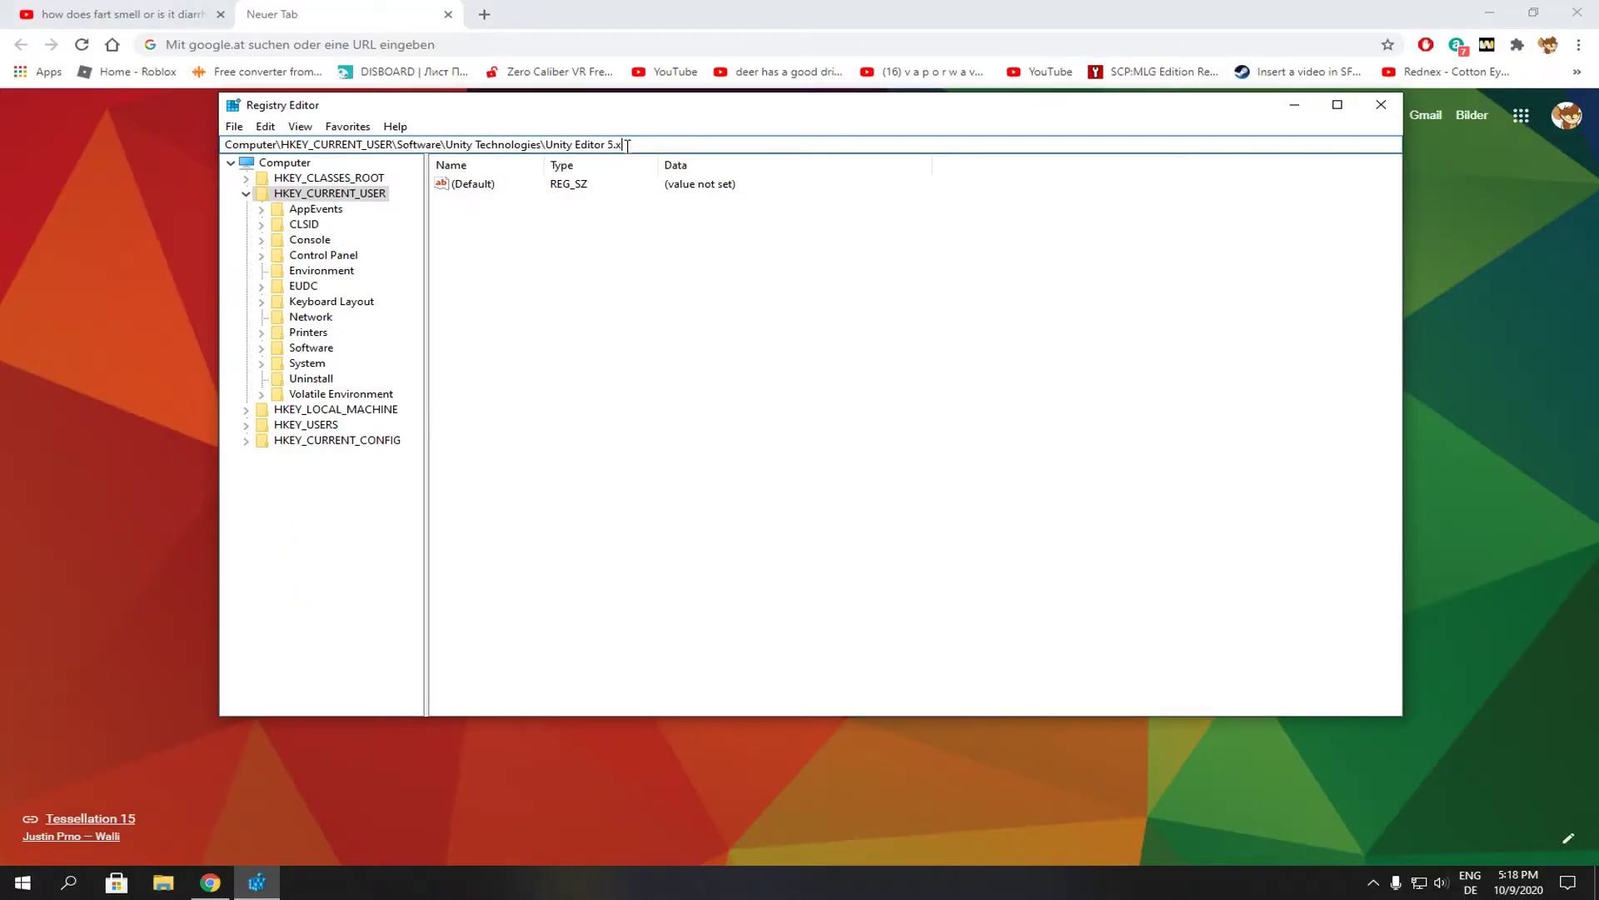
{"action": "key", "text": "Return"}
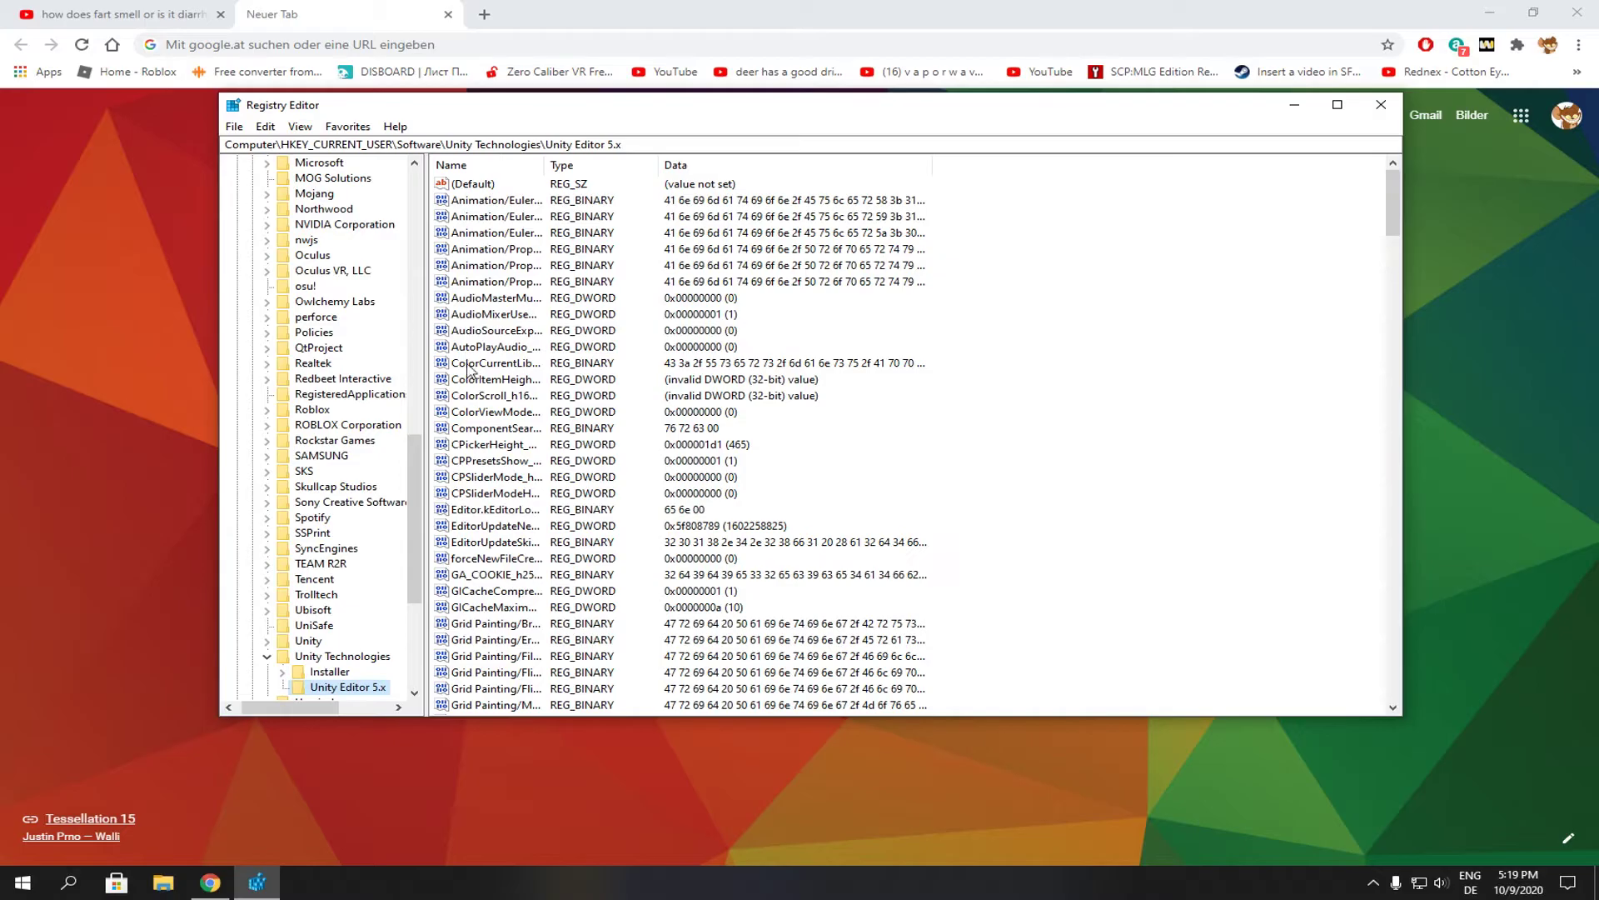
{"action": "scroll", "coordinate": [469, 454], "scroll_direction": "down", "scroll_amount": 9}
{"action": "scroll", "coordinate": [469, 455], "scroll_direction": "down", "scroll_amount": 5}
{"action": "scroll", "coordinate": [469, 455], "scroll_direction": "down", "scroll_amount": 4}
{"action": "scroll", "coordinate": [384, 491], "scroll_direction": "down", "scroll_amount": 12}
{"action": "scroll", "coordinate": [381, 500], "scroll_direction": "down", "scroll_amount": 3}
{"action": "scroll", "coordinate": [375, 526], "scroll_direction": "down", "scroll_amount": 1}
{"action": "scroll", "coordinate": [371, 564], "scroll_direction": "down", "scroll_amount": 5}
{"action": "scroll", "coordinate": [370, 564], "scroll_direction": "down", "scroll_amount": 9}
{"action": "scroll", "coordinate": [371, 565], "scroll_direction": "down", "scroll_amount": 10}
{"action": "scroll", "coordinate": [370, 565], "scroll_direction": "down", "scroll_amount": 10}
{"action": "scroll", "coordinate": [371, 565], "scroll_direction": "down", "scroll_amount": 5}
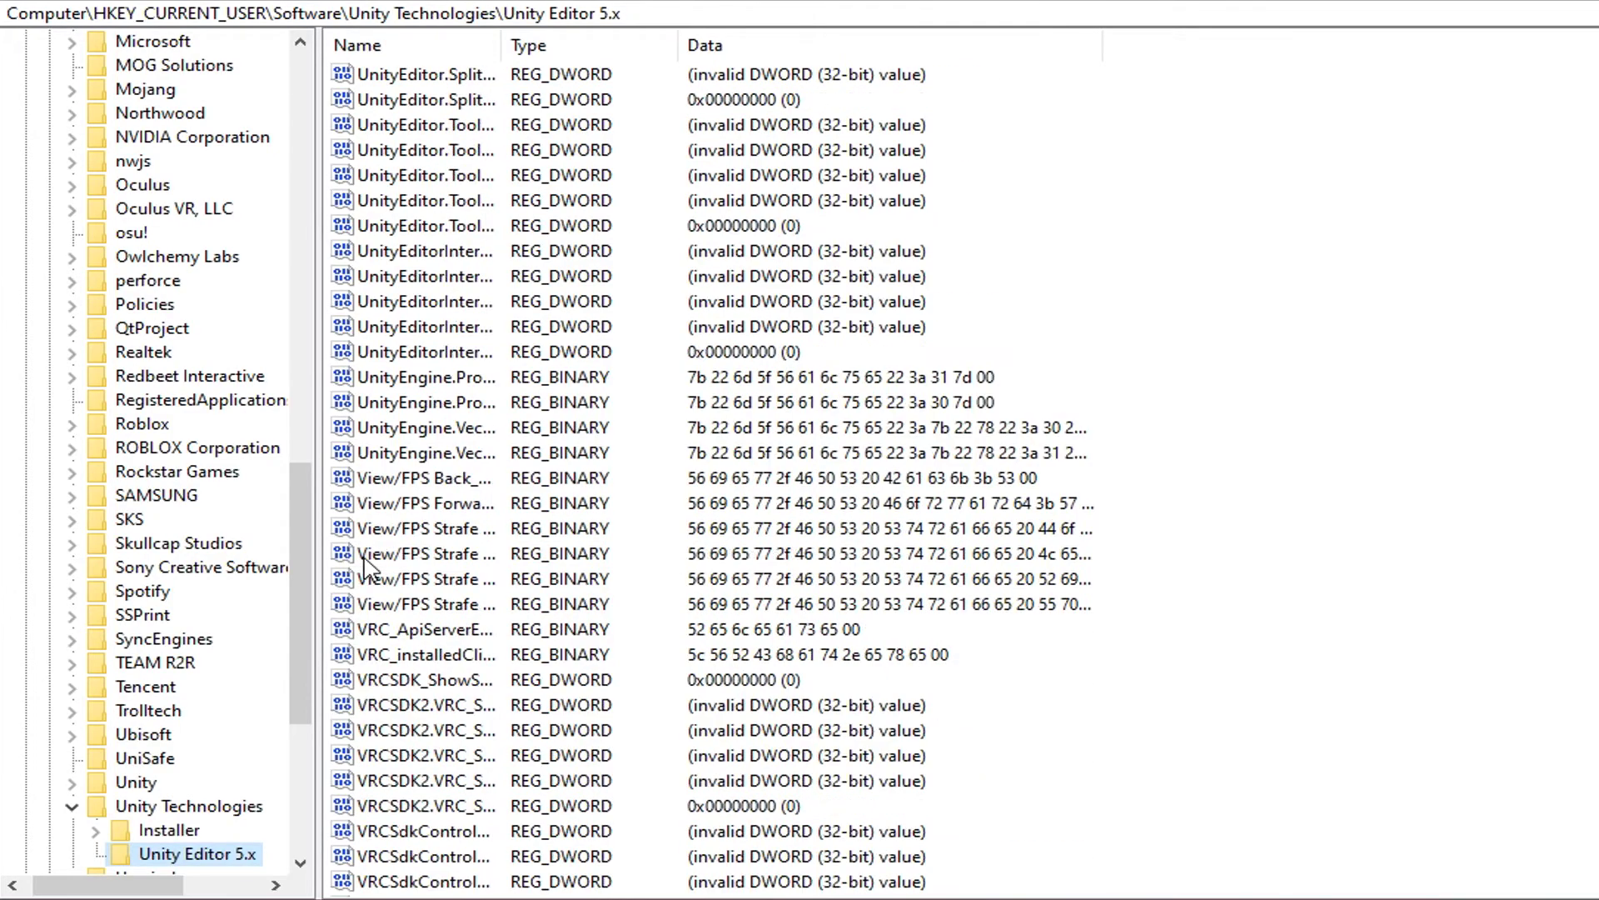
{"action": "scroll", "coordinate": [366, 565], "scroll_direction": "down", "scroll_amount": 1}
Delete all VRC-related values from the Unity Editor 5.x key and download VRChat SDK2 again
{"action": "left_click", "coordinate": [382, 579]}
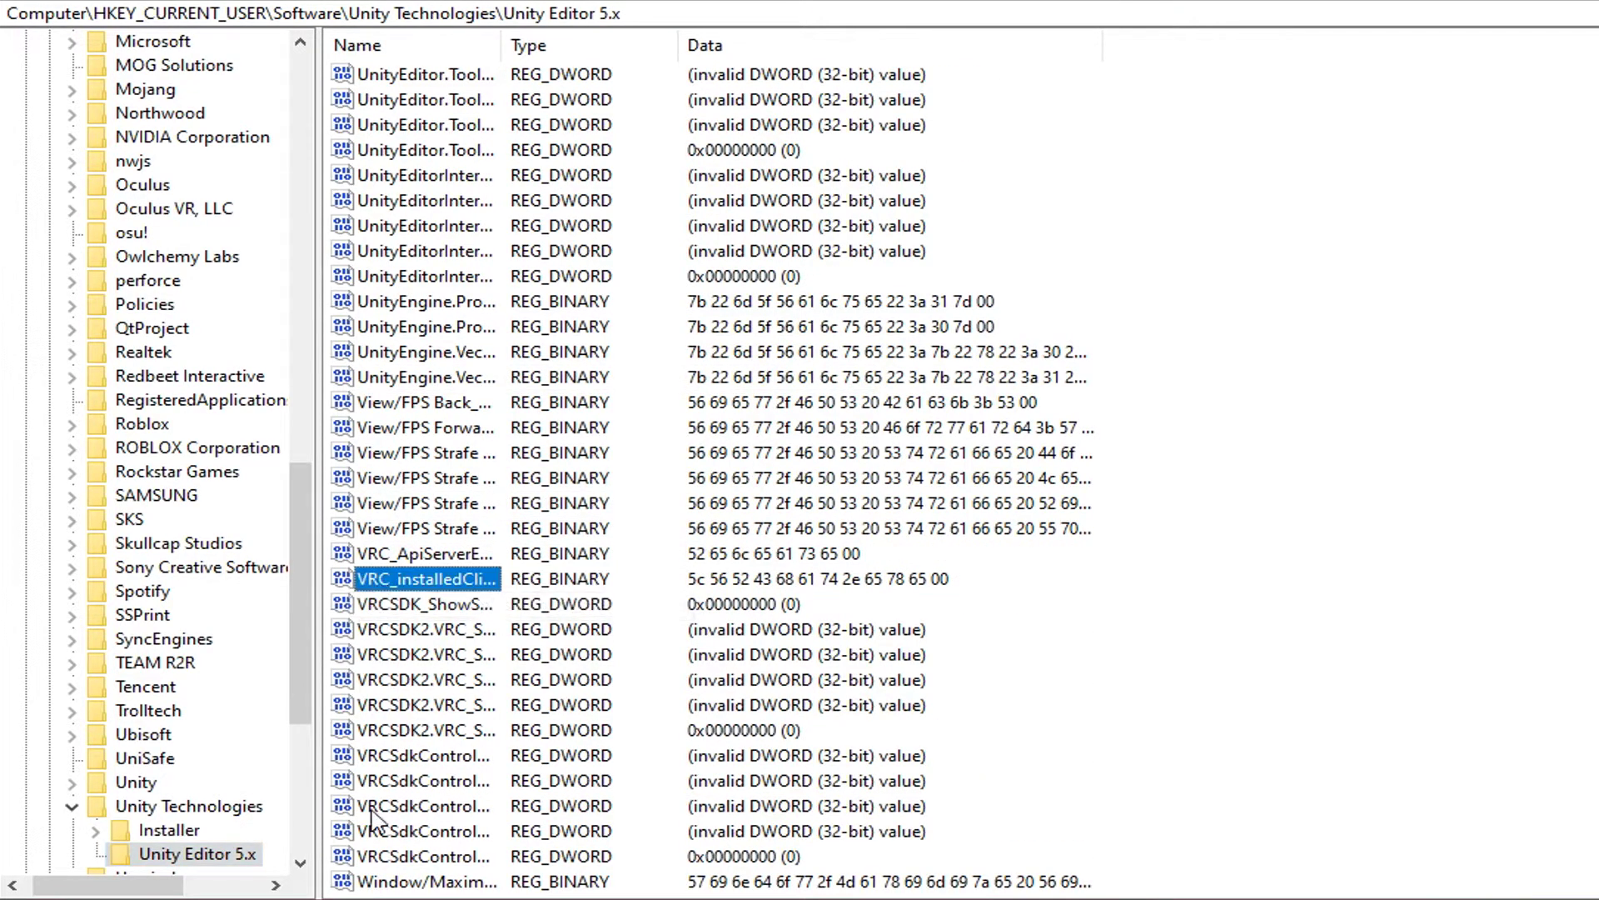
{"action": "left_click", "coordinate": [429, 857], "text": "shift"}
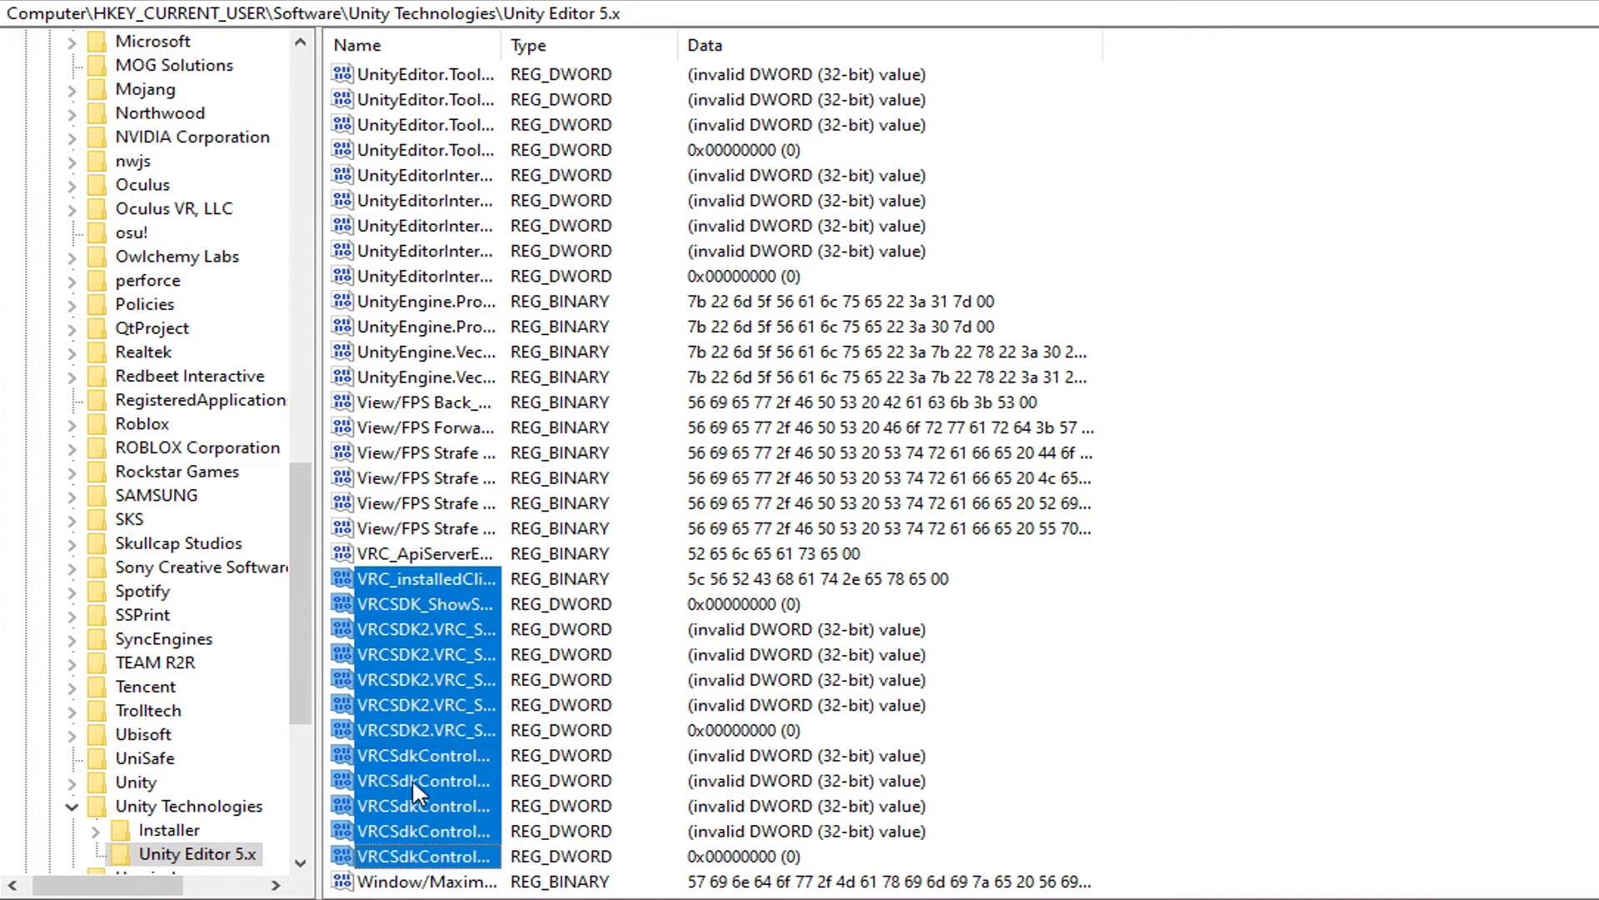
{"action": "key", "text": "Delete"}
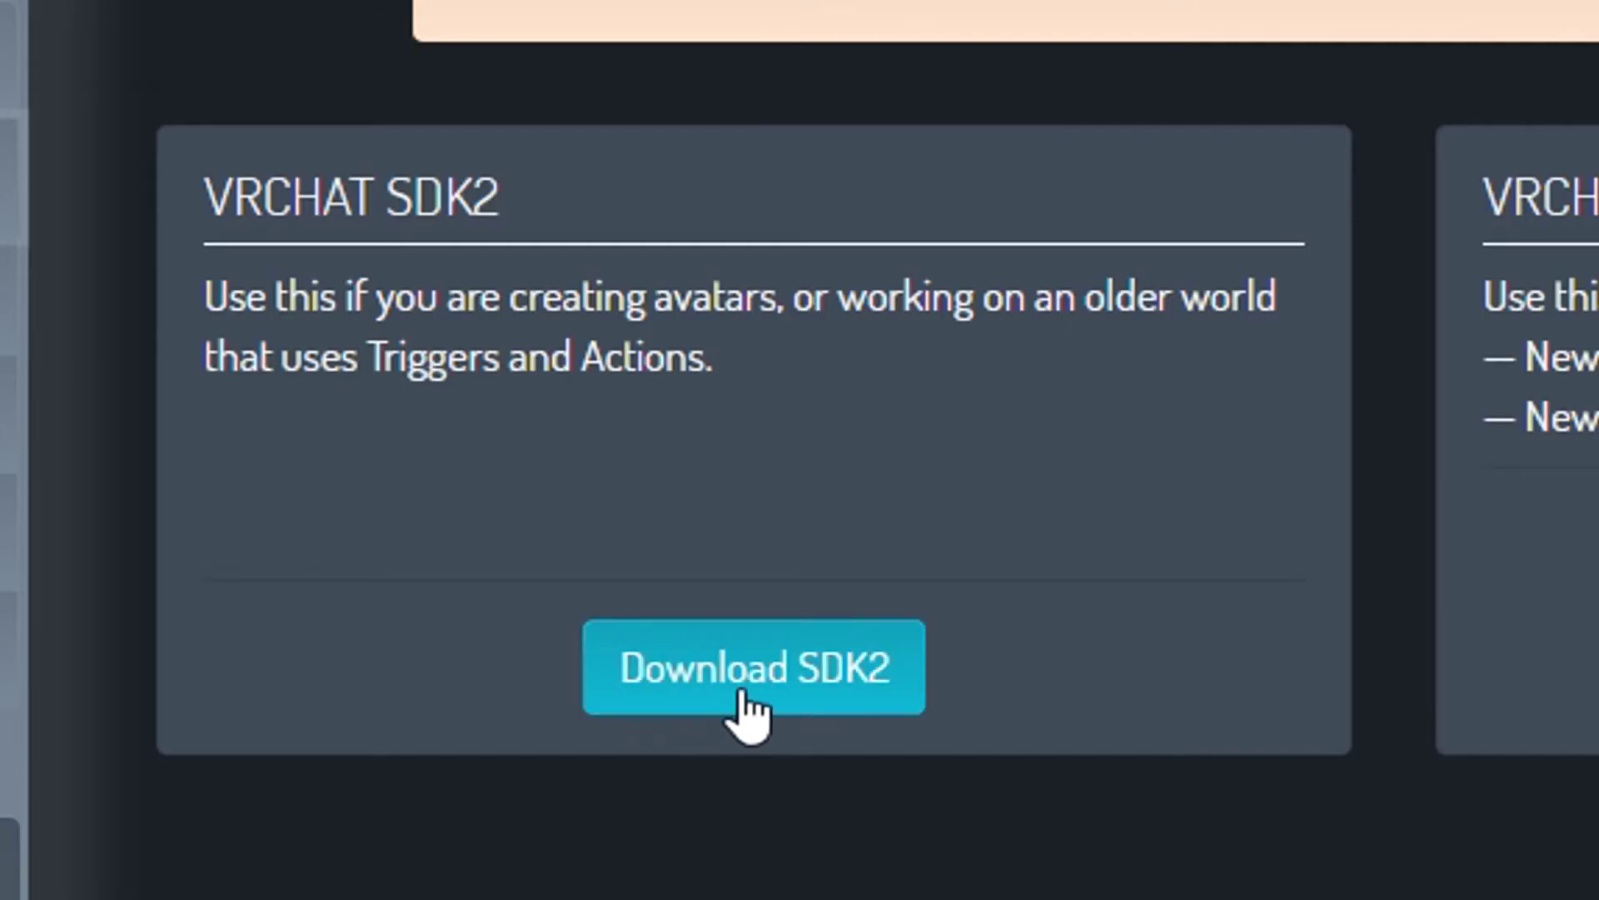
{"action": "left_click", "coordinate": [513, 635]}
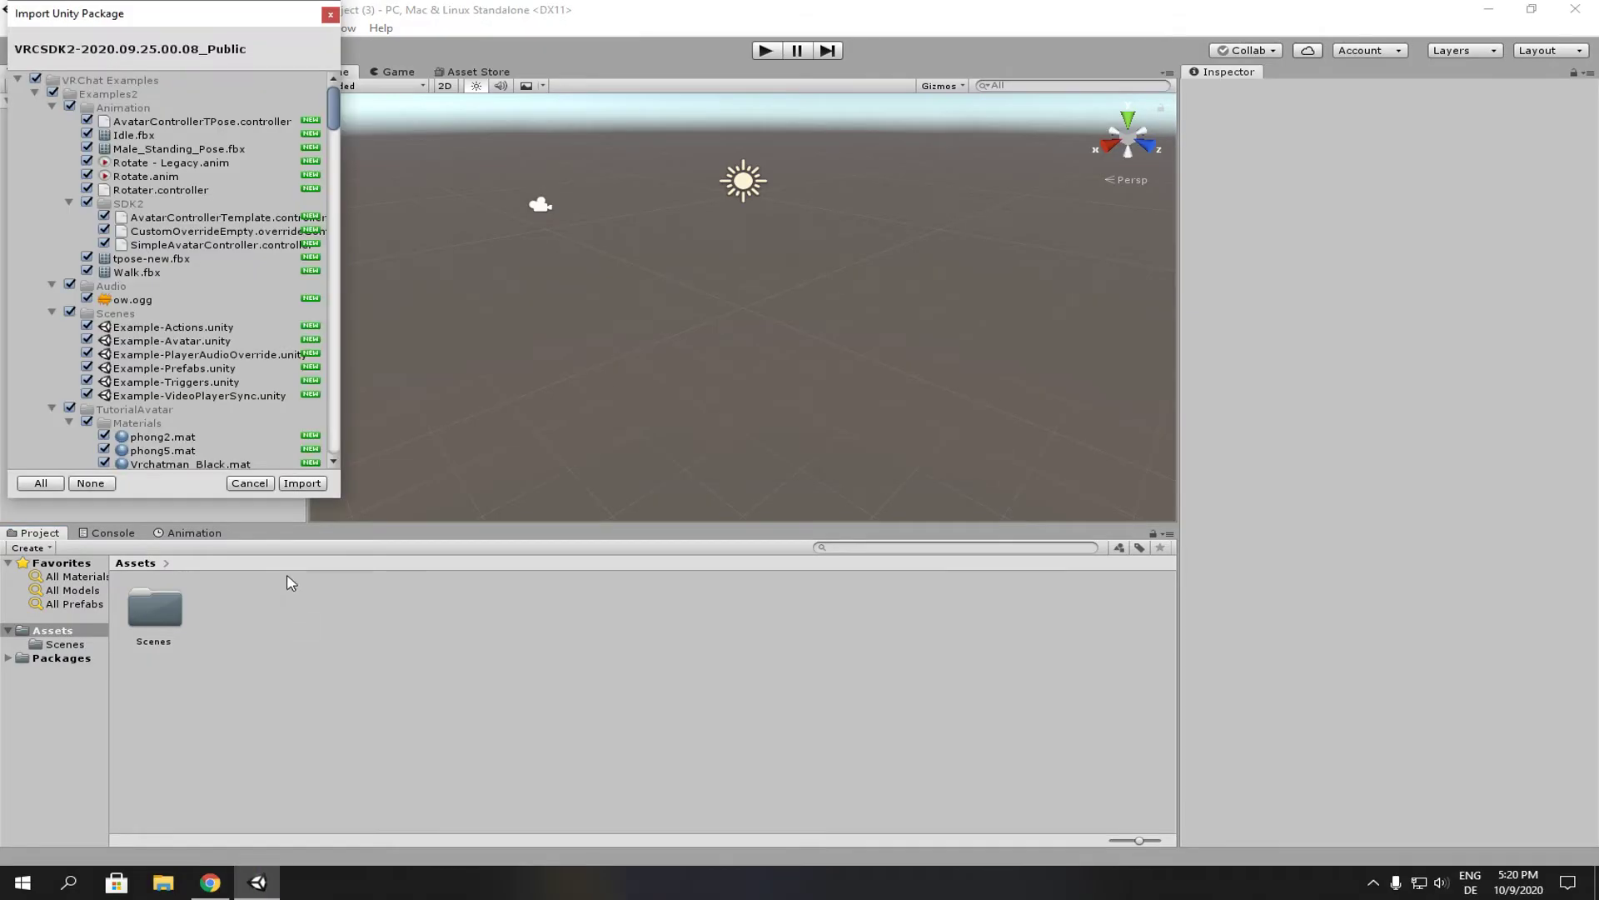
Confirm importing the SDK2 package contents into the new Unity project
{"action": "left_click", "coordinate": [300, 487]}
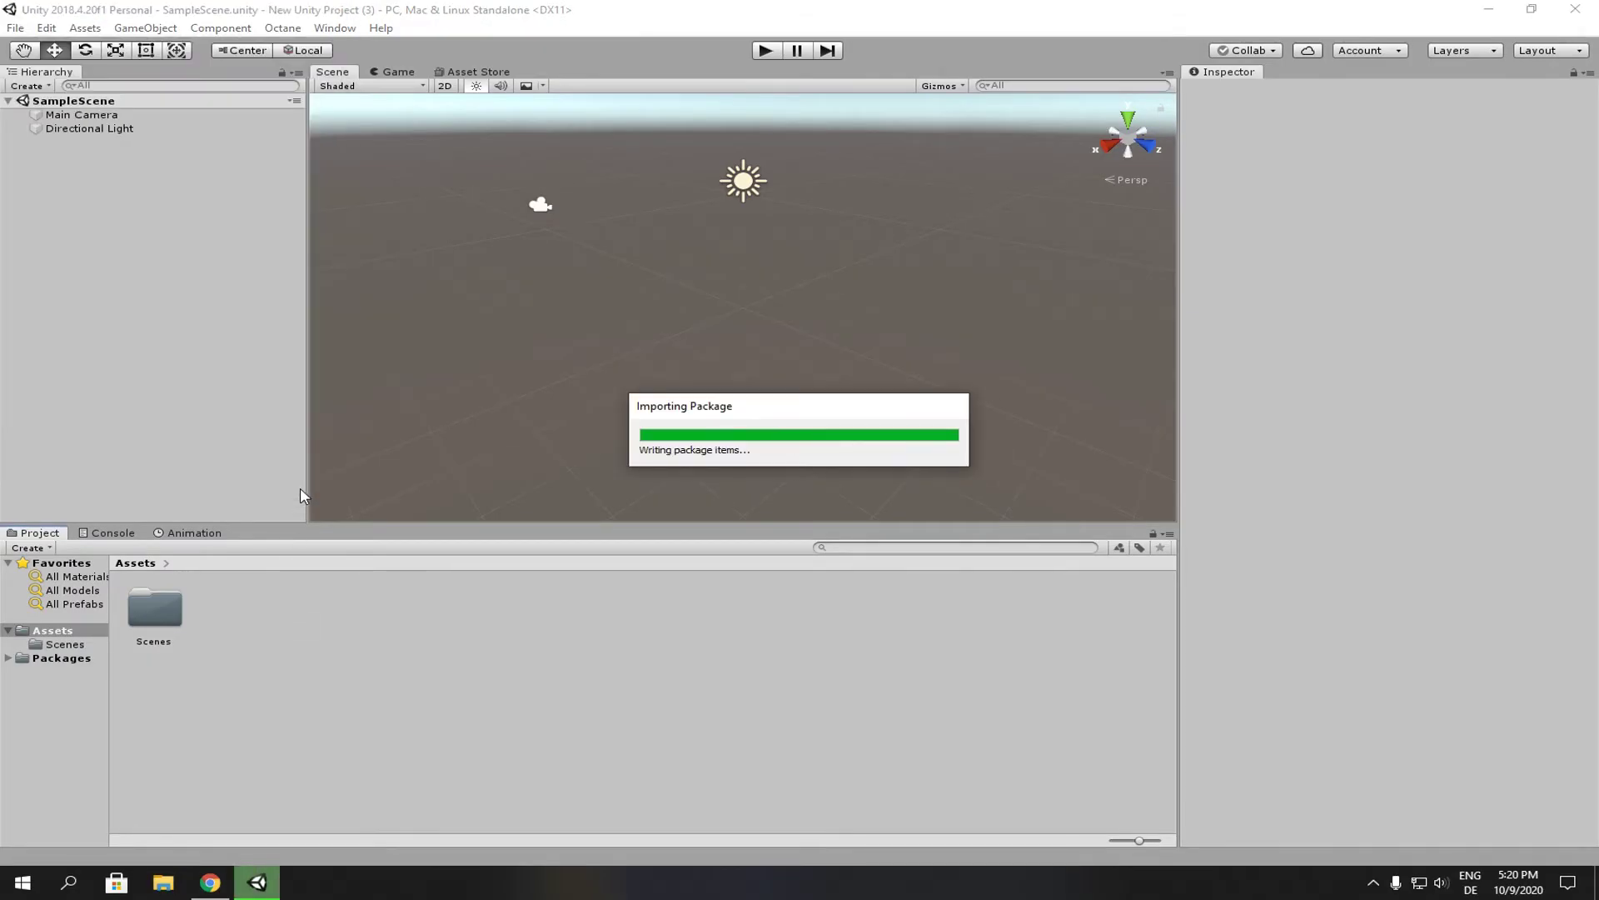